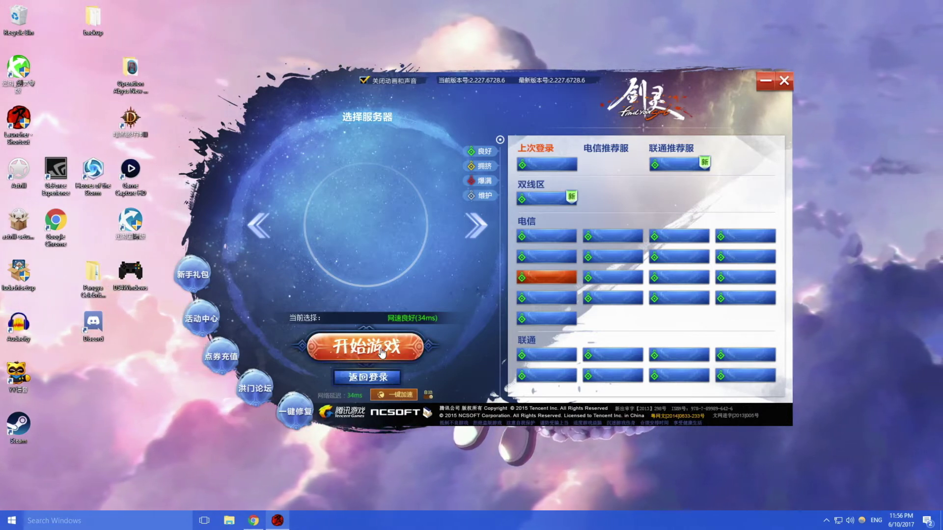
# Launch Blade & Soul into the Character Lobby, then bring up the Windows taskbar and hidden tray icons.
pyautogui.click(423, 347)
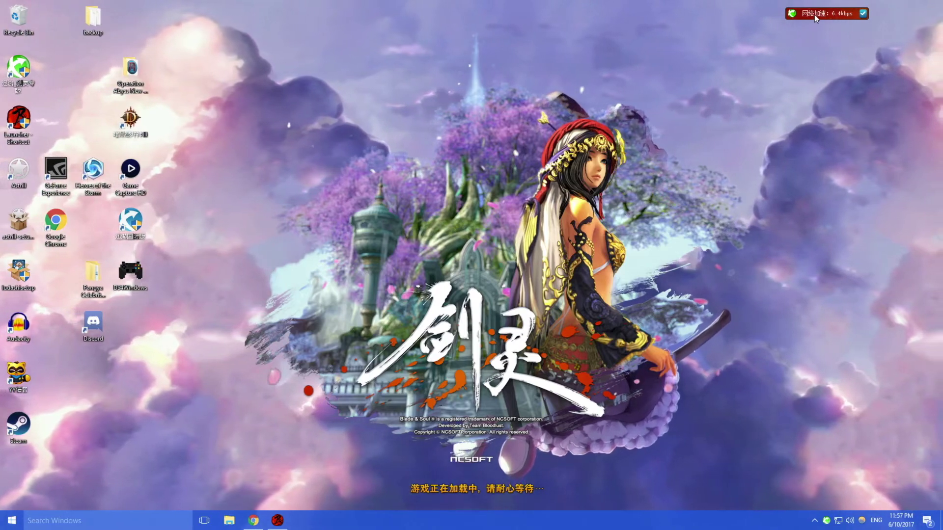
pyautogui.press('super')
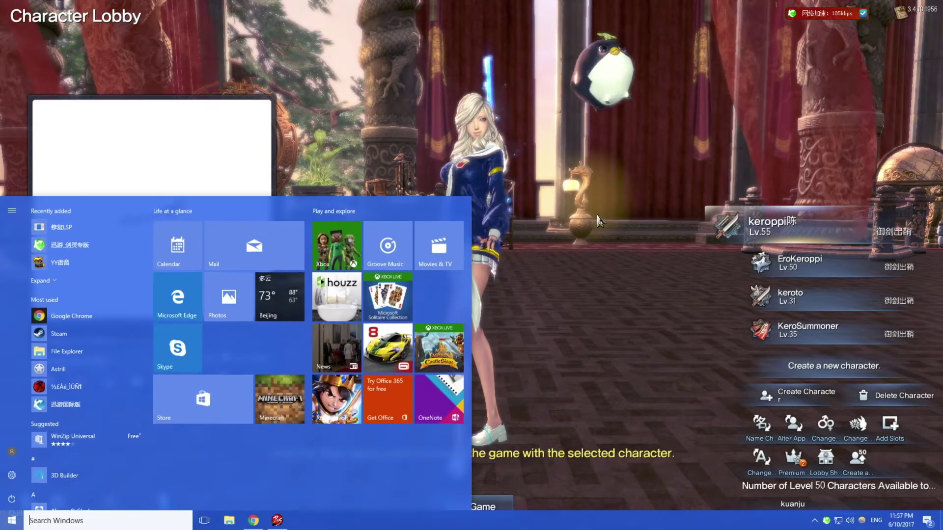
pyautogui.click(829, 521)
# Open Xunyou from the tray, move its window aside, and target server 御剑出鞘 in zone 电信十区.
pyautogui.click(828, 502)
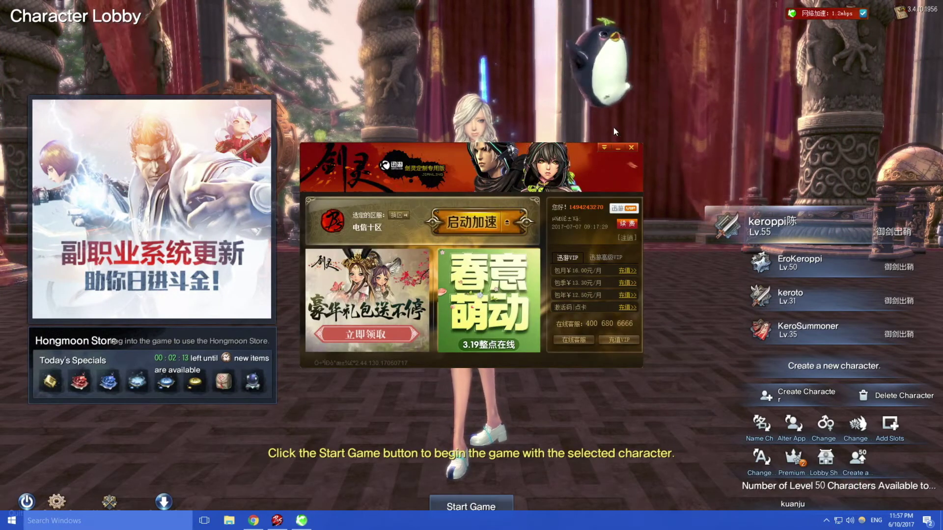
pyautogui.moveTo(455, 150); pyautogui.dragTo(522, 127)
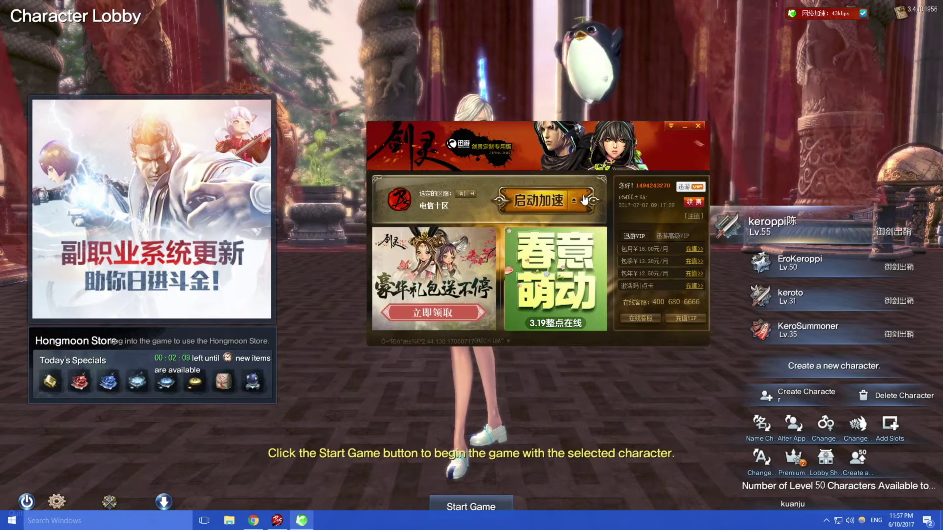
pyautogui.click(471, 194)
pyautogui.click(667, 148)
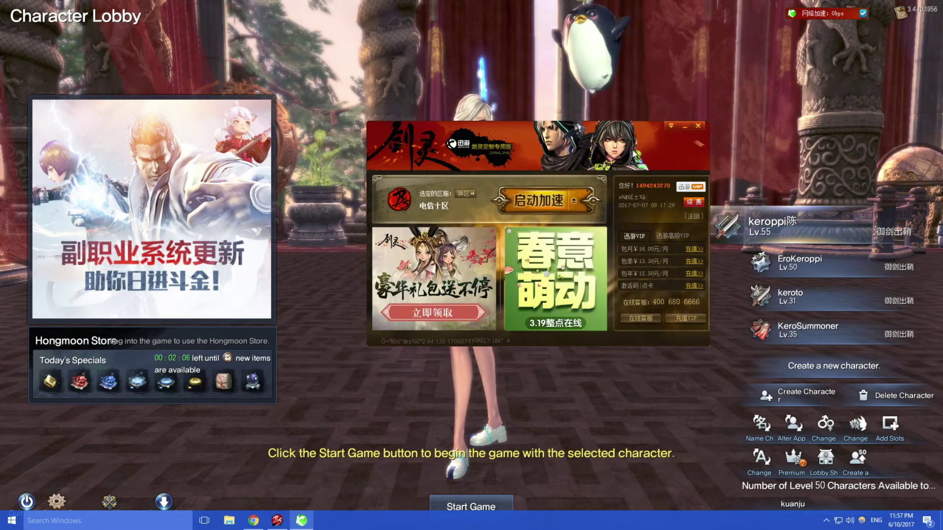
pyautogui.click(464, 193)
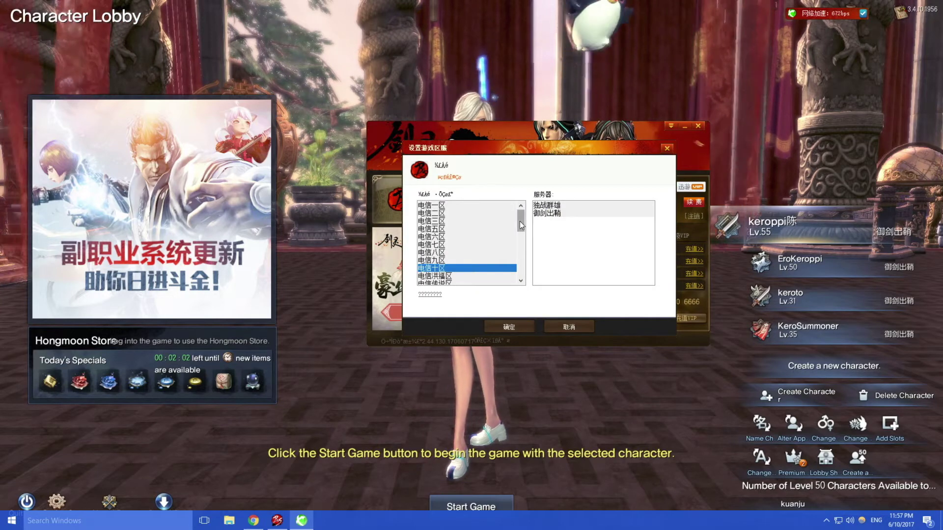
pyautogui.scroll(-3, 465, 260)
pyautogui.scroll(3, 442, 260)
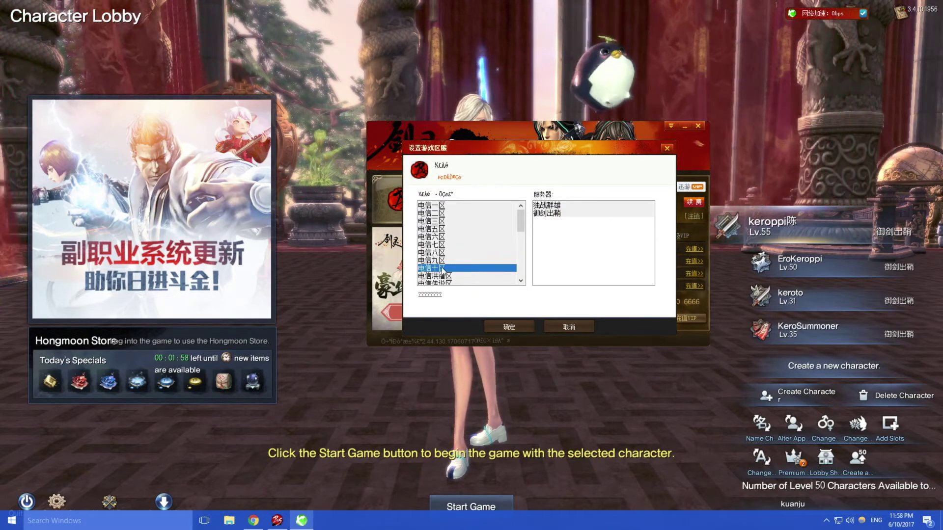
pyautogui.click(559, 213)
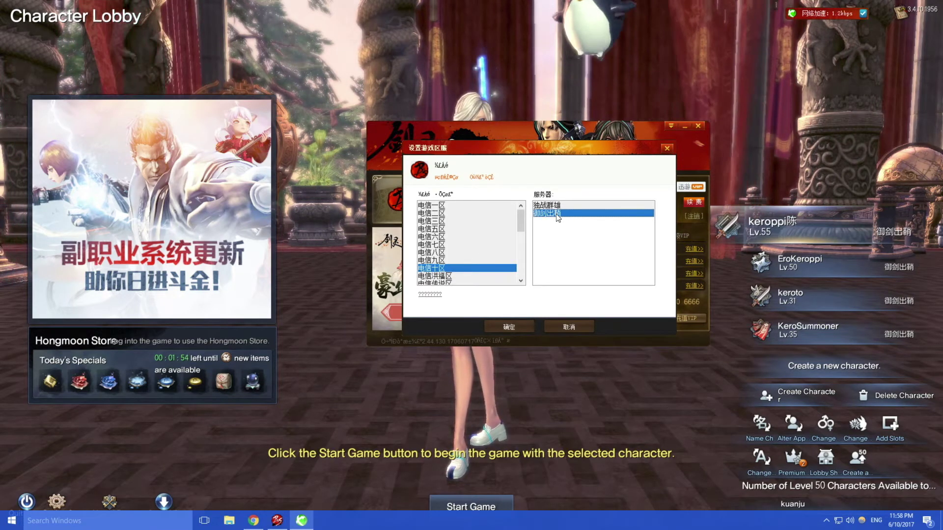
pyautogui.doubleClick(557, 214)
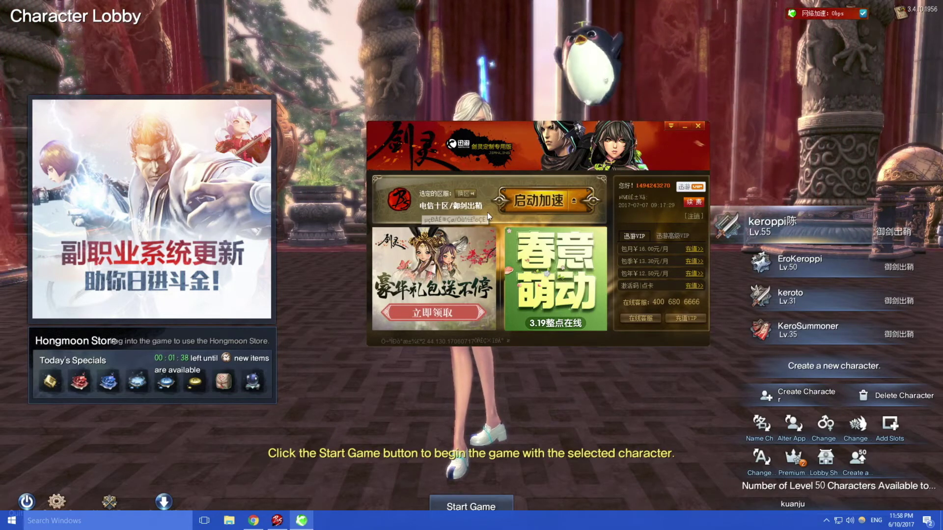
# Accelerate 电信十区/御剑出鞘 until 加速成功 shows 85% lower latency, then dismiss the Windows notification.
pyautogui.click(573, 206)
pyautogui.click(584, 197)
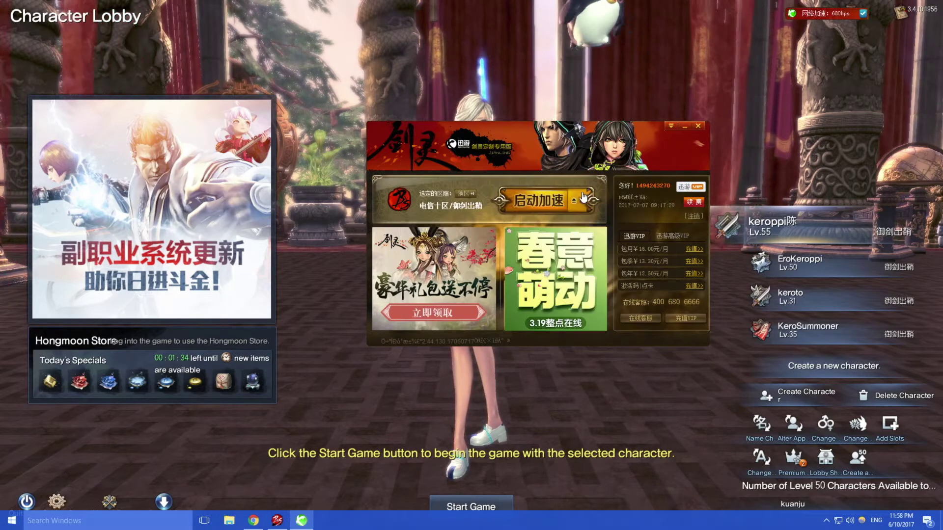
pyautogui.click(538, 201)
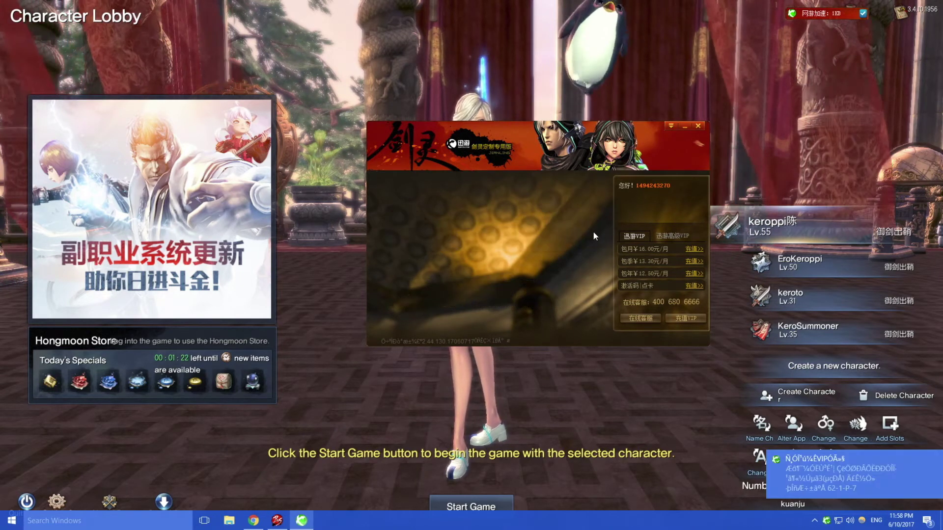
pyautogui.moveTo(939, 465)
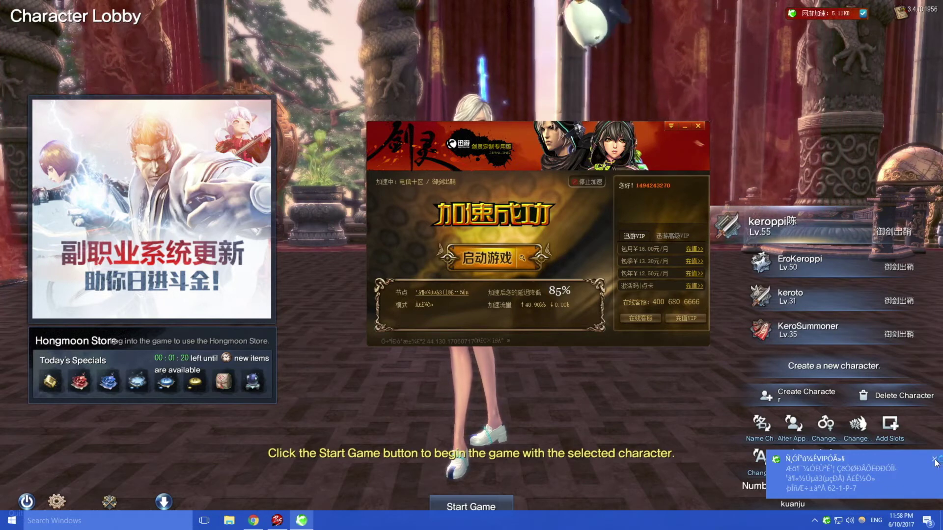
pyautogui.click(808, 486)
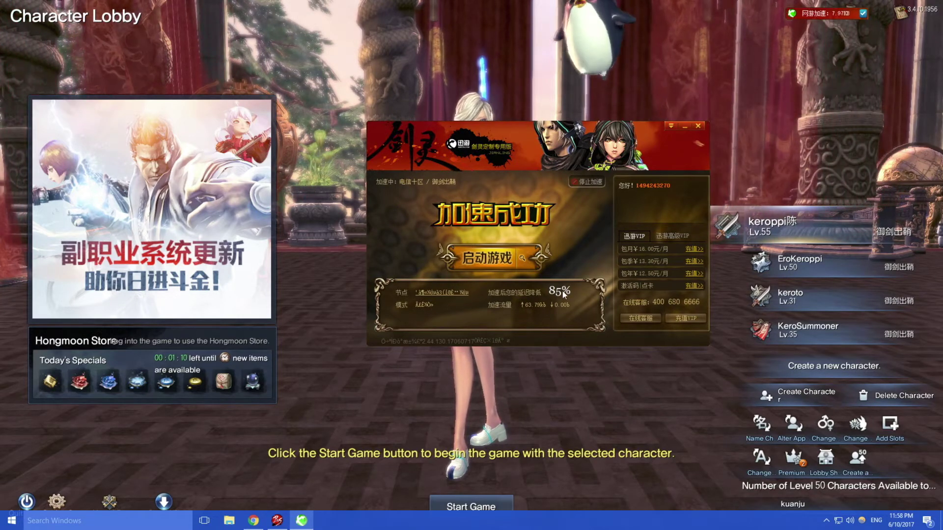
# Enter the game world with the selected character, briefly view Interface settings, then close settings.
pyautogui.click(569, 403)
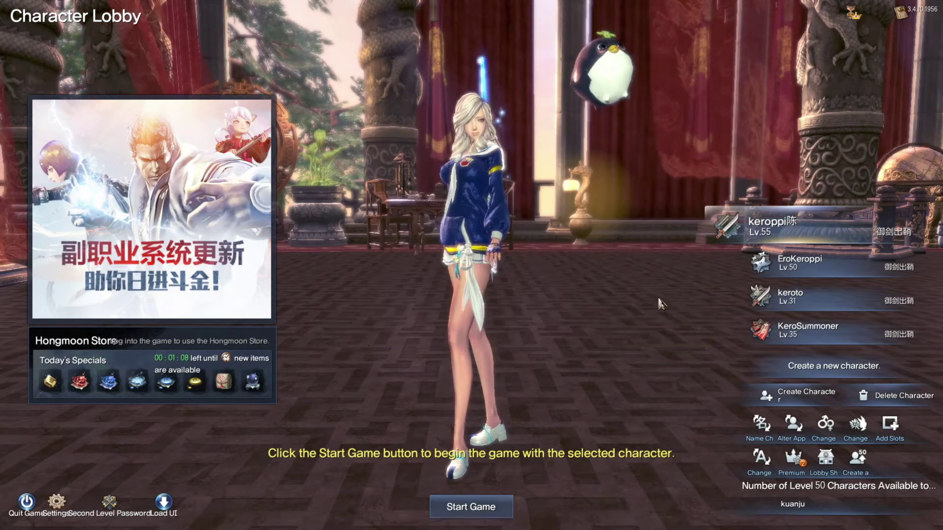
pyautogui.click(493, 513)
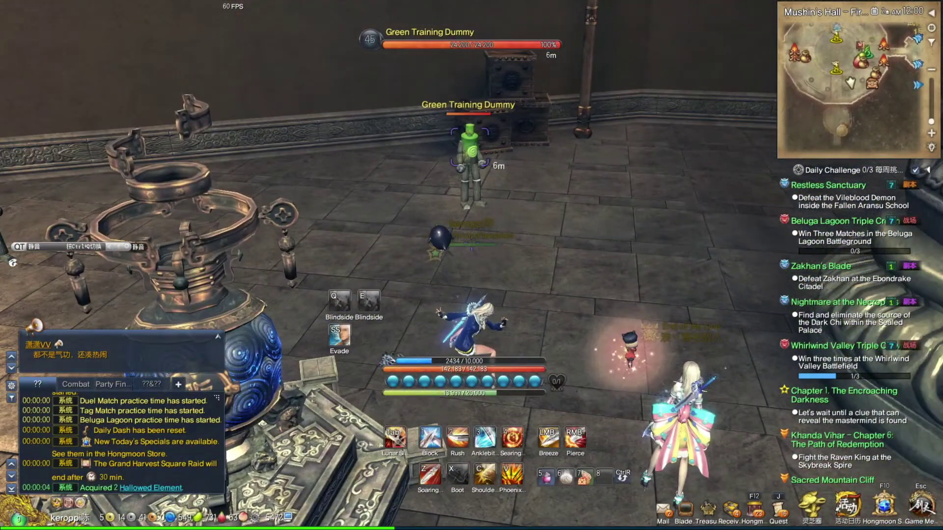
pyautogui.press('Escape')
pyautogui.click(461, 130)
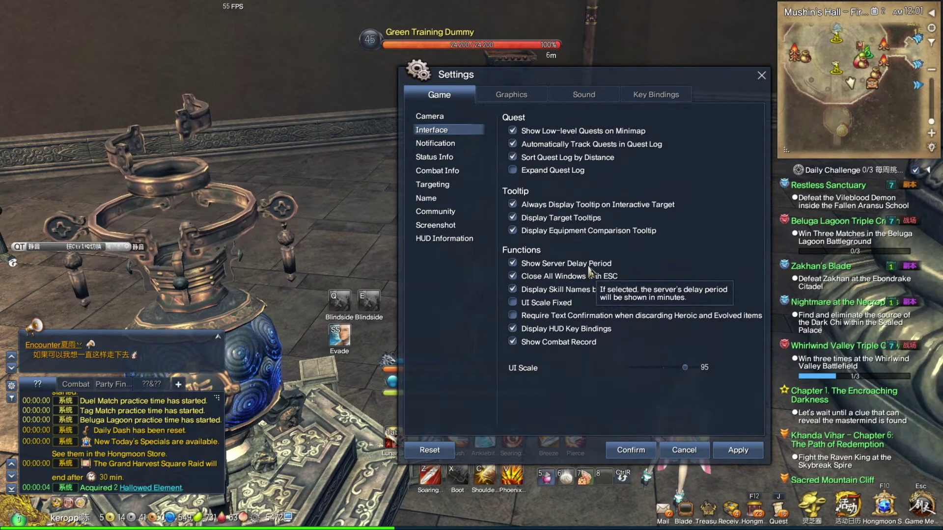
pyautogui.press('Escape')
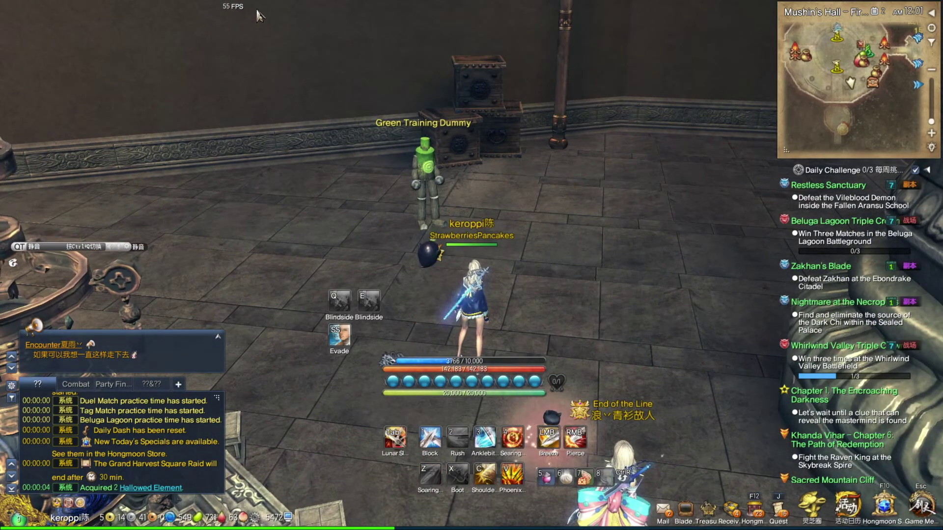
# Attack the Green Training Dummy with basic strikes, a Tab Lunar Slash and a right-click heavy skill.
pyautogui.press('w')
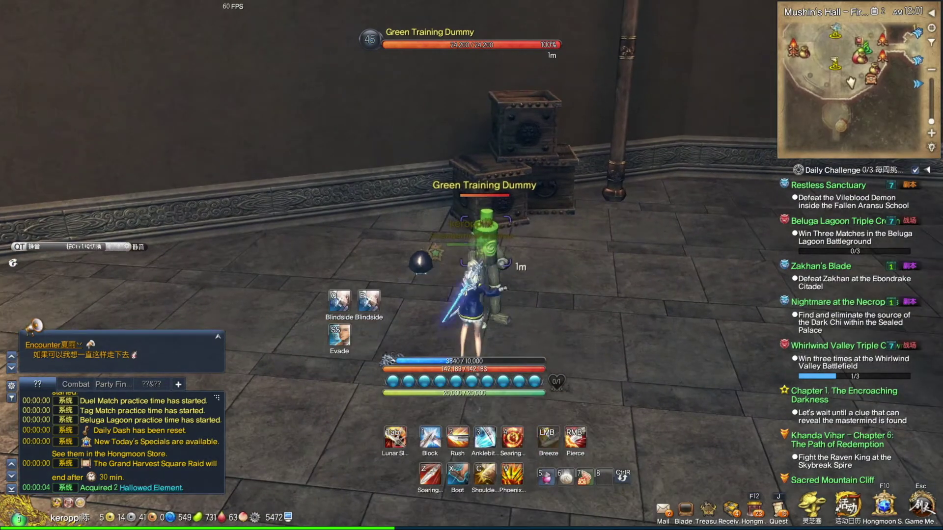
pyautogui.click(229, 20)
pyautogui.click(472, 265)
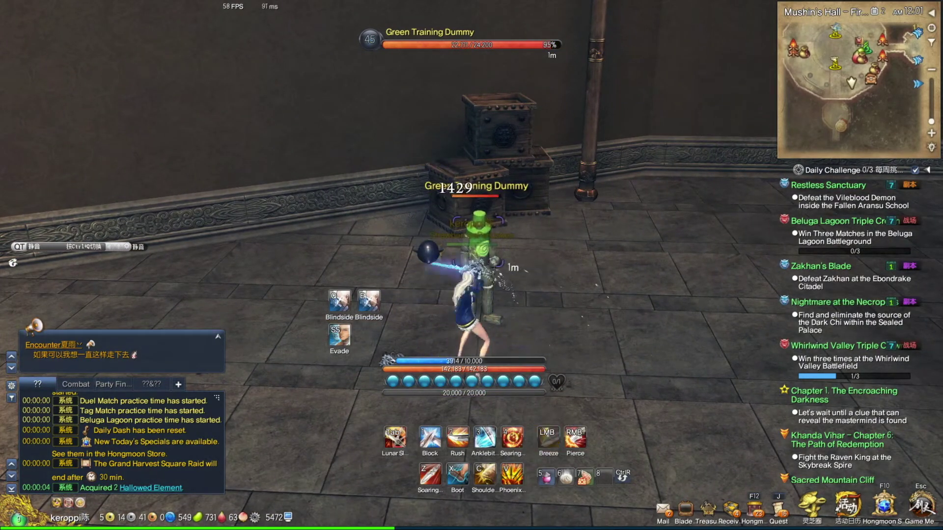
pyautogui.click(471, 265)
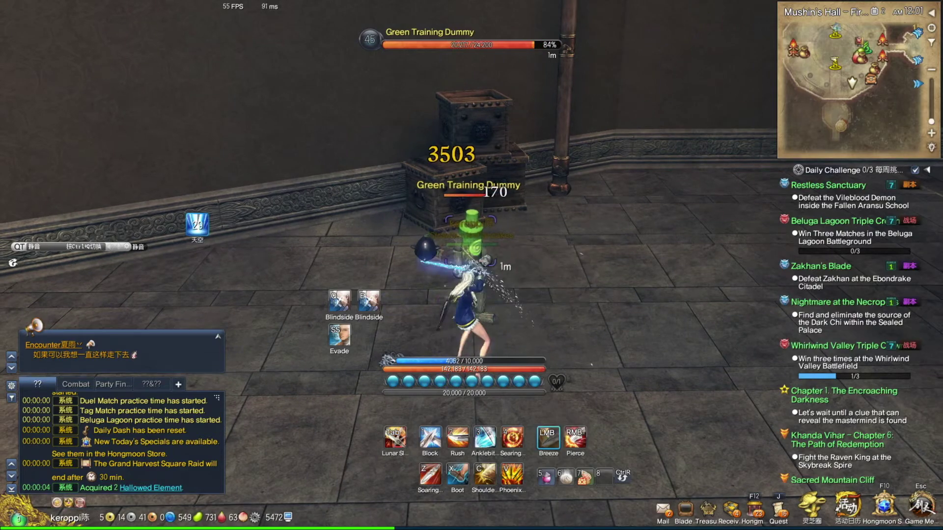
pyautogui.click(472, 266)
pyautogui.click(472, 265)
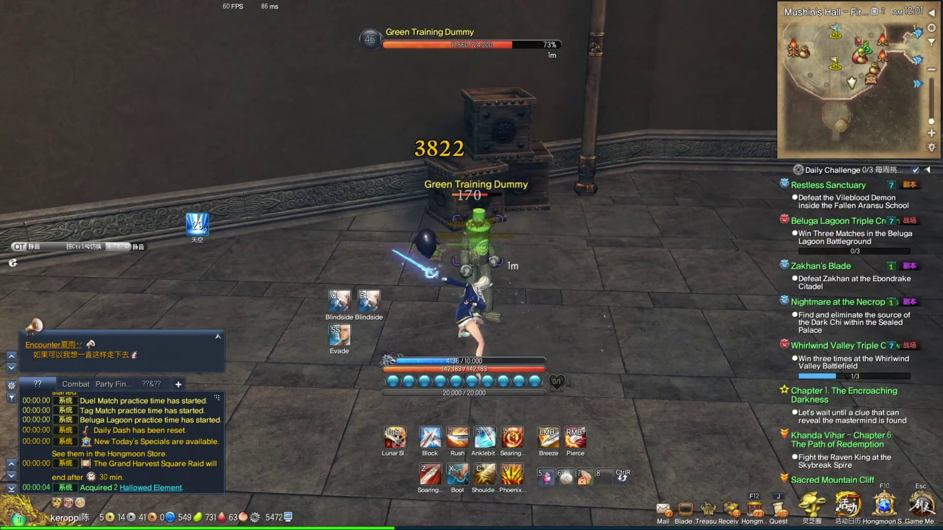
pyautogui.click(472, 266)
pyautogui.press('Tab')
pyautogui.click(472, 266)
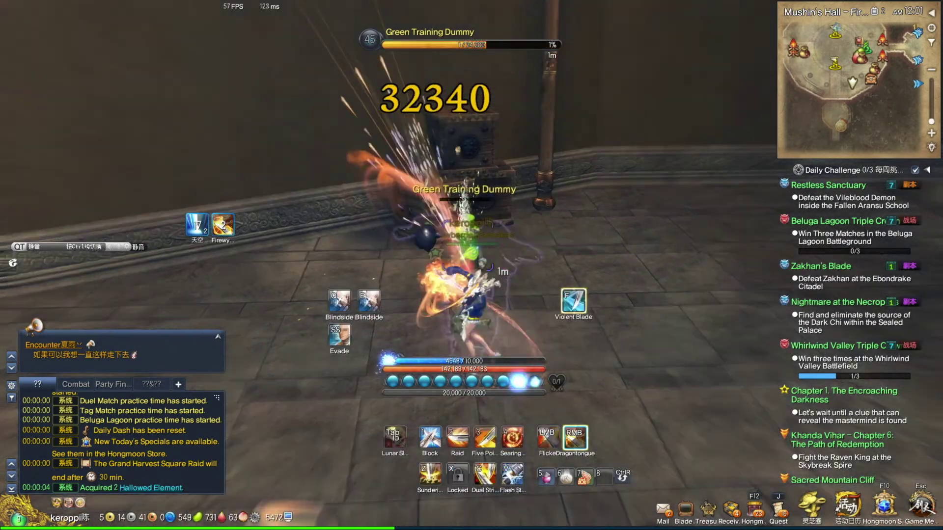
pyautogui.rightClick(471, 265)
pyautogui.click(471, 265)
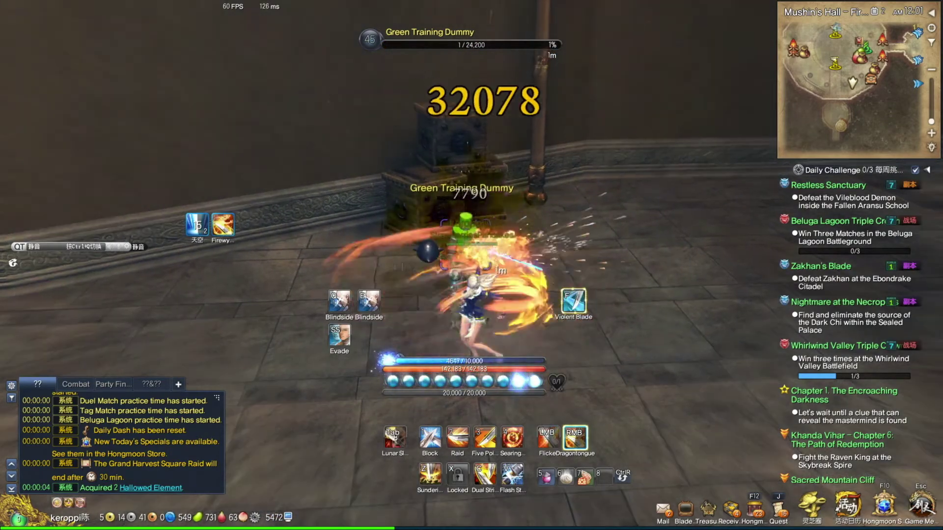
pyautogui.click(472, 265)
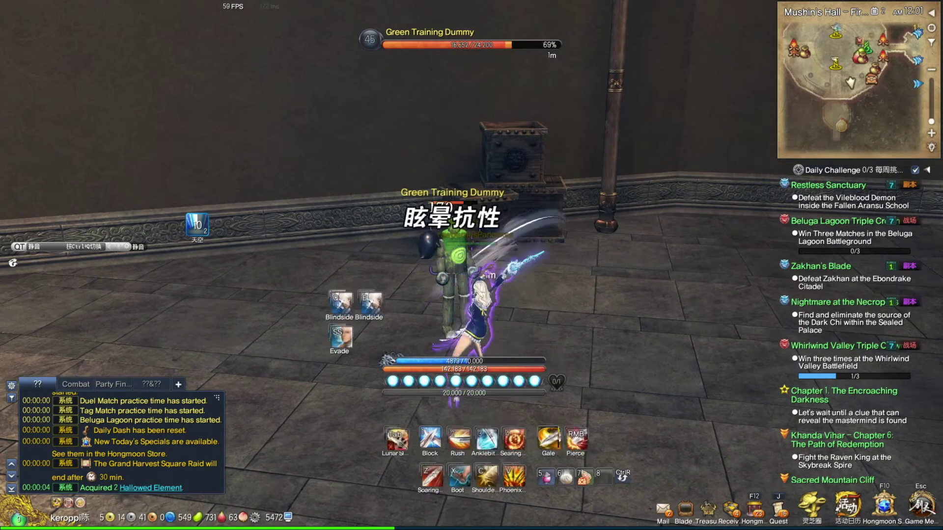
# Keep comboing the dummy and unleash a Tab finisher until its health is nearly zero.
pyautogui.click(471, 265)
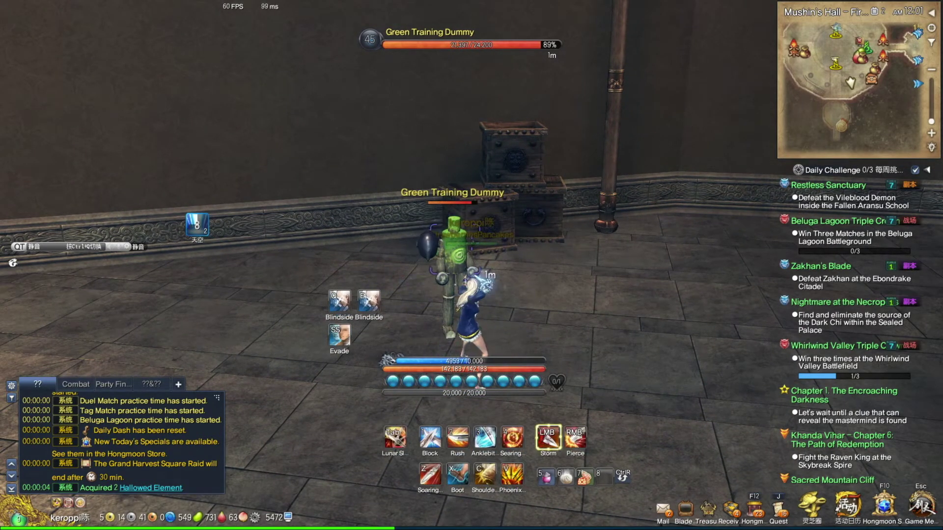
pyautogui.click(471, 265)
pyautogui.click(472, 265)
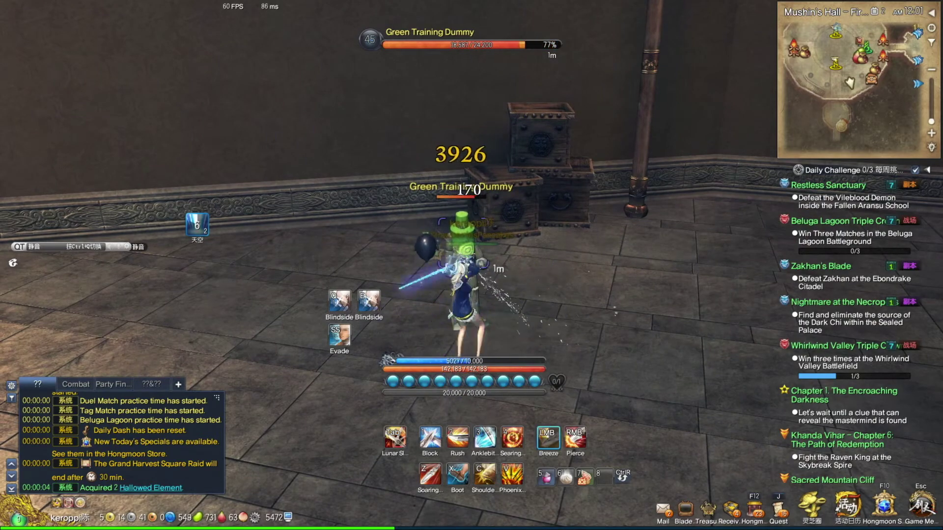
pyautogui.click(472, 265)
pyautogui.click(472, 266)
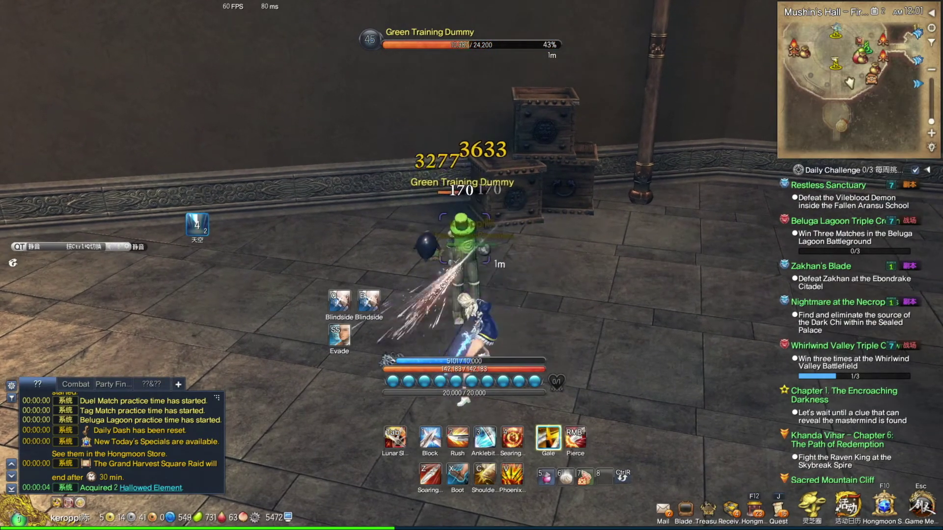
pyautogui.click(471, 265)
pyautogui.click(471, 266)
pyautogui.click(471, 266)
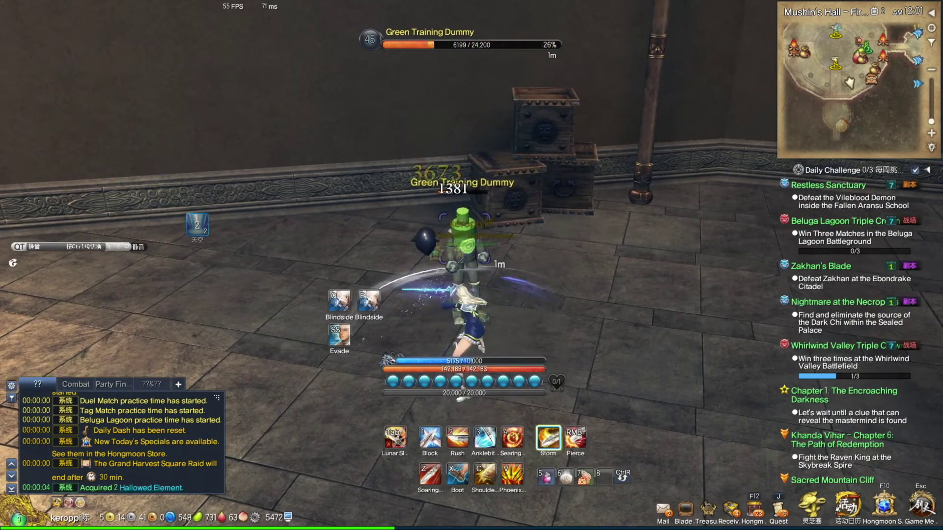
pyautogui.click(472, 265)
pyautogui.click(472, 265)
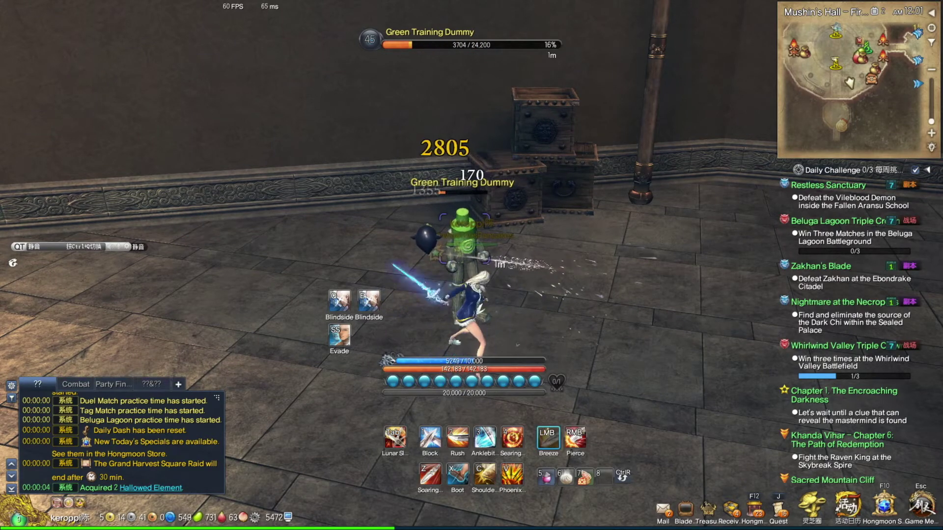
pyautogui.click(472, 265)
pyautogui.click(471, 265)
pyautogui.click(471, 266)
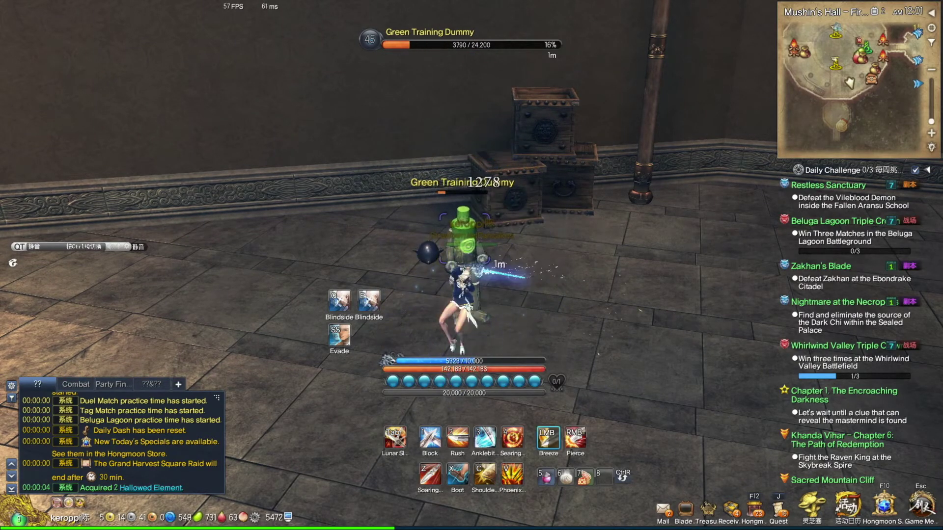
pyautogui.click(472, 266)
pyautogui.click(472, 265)
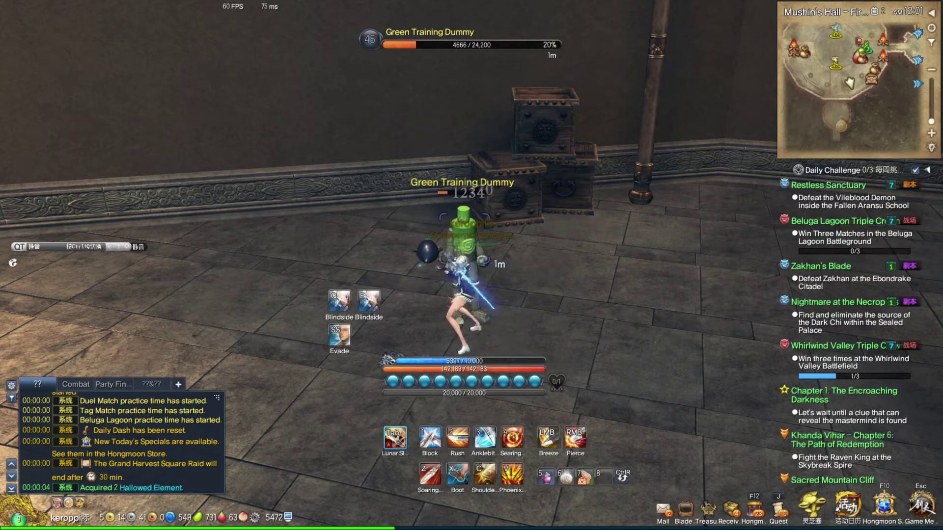
pyautogui.press('Tab')
pyautogui.click(471, 266)
pyautogui.click(472, 265)
pyautogui.click(472, 265)
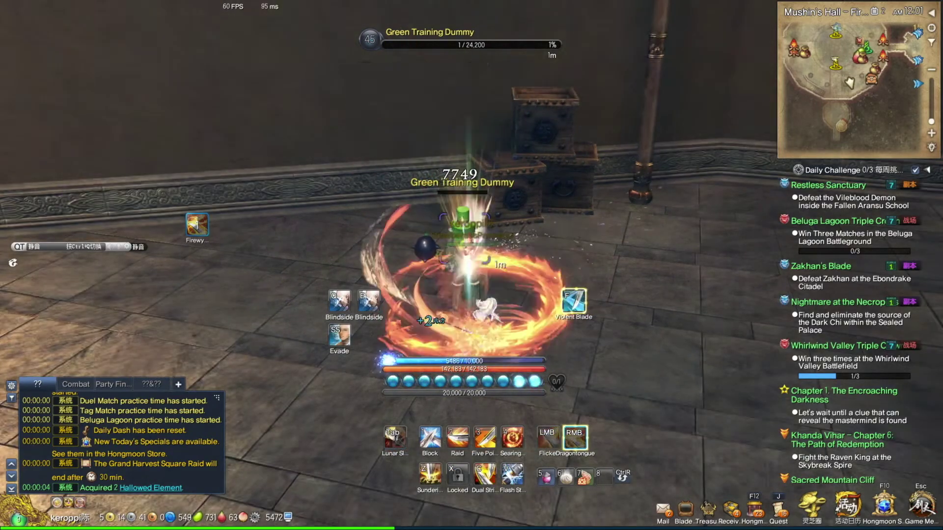
pyautogui.click(471, 266)
pyautogui.click(471, 265)
pyautogui.click(471, 266)
pyautogui.click(472, 266)
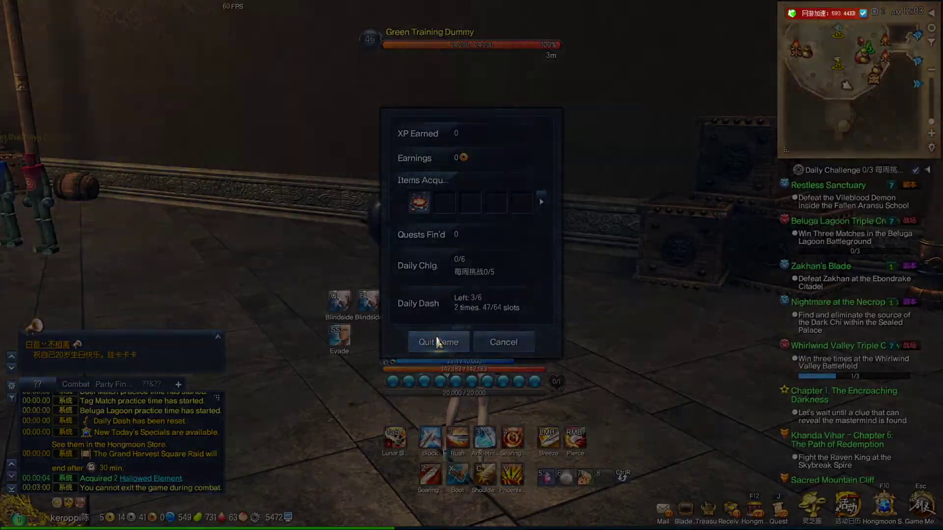
# Confirm quitting Blade & Soul and stop the Xunyou ping acceleration.
pyautogui.click(432, 339)
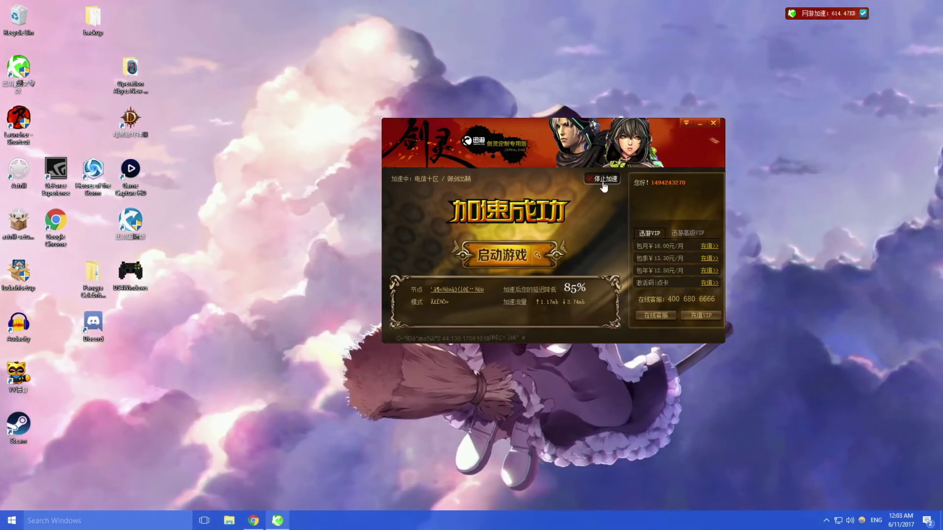
pyautogui.click(604, 183)
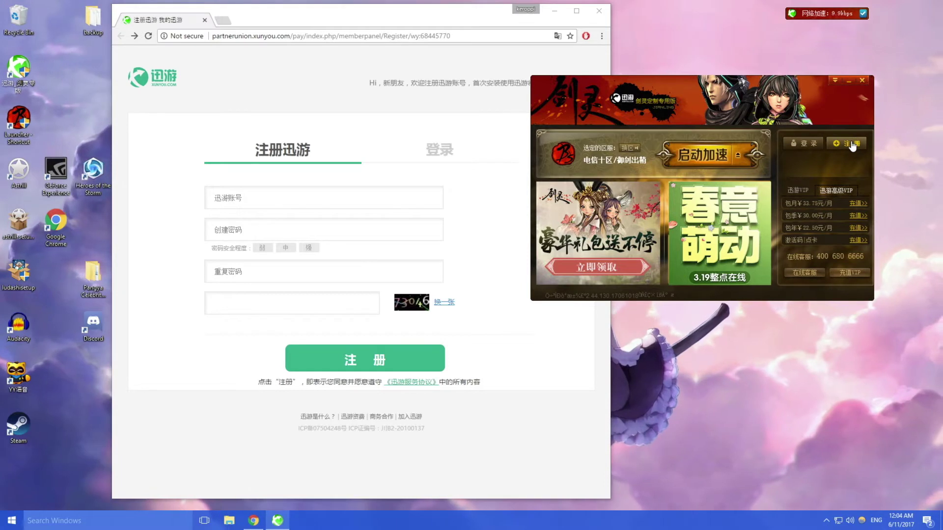
pyautogui.click(412, 24)
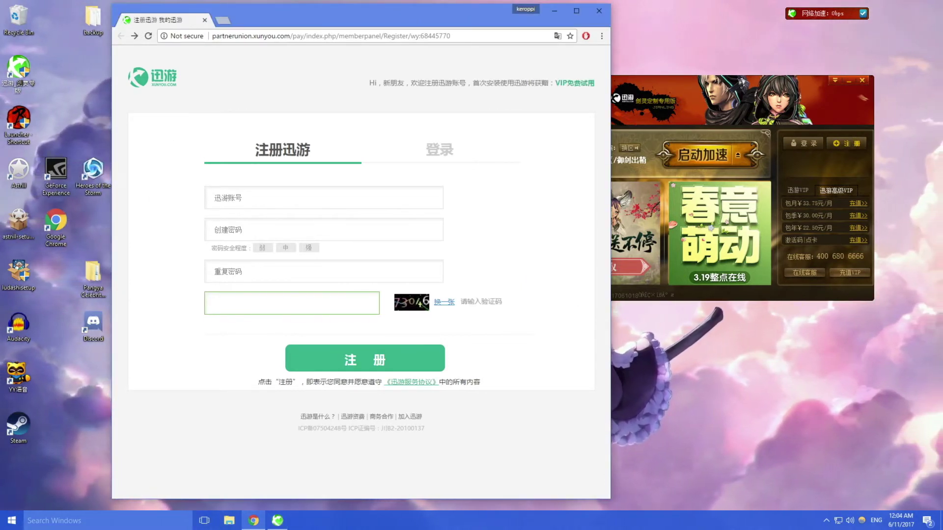
pyautogui.click(324, 197)
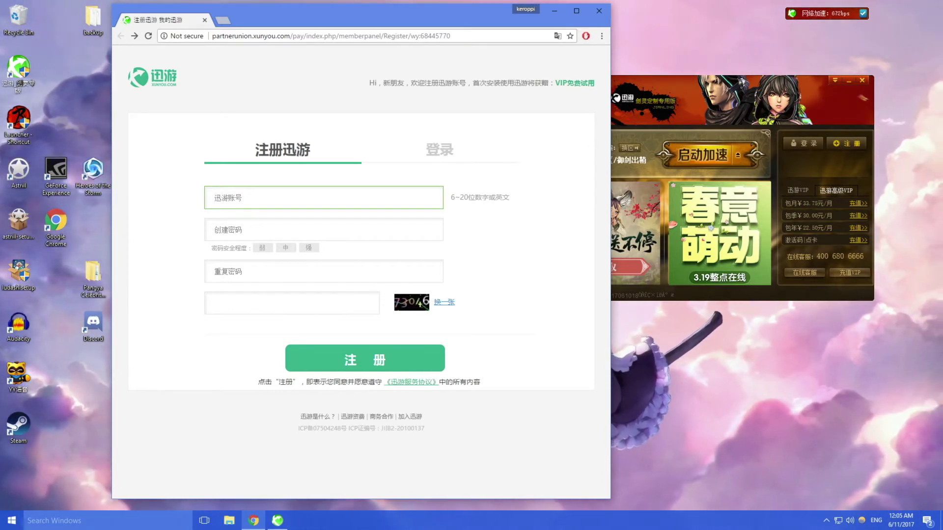
pyautogui.click(323, 229)
pyautogui.click(324, 271)
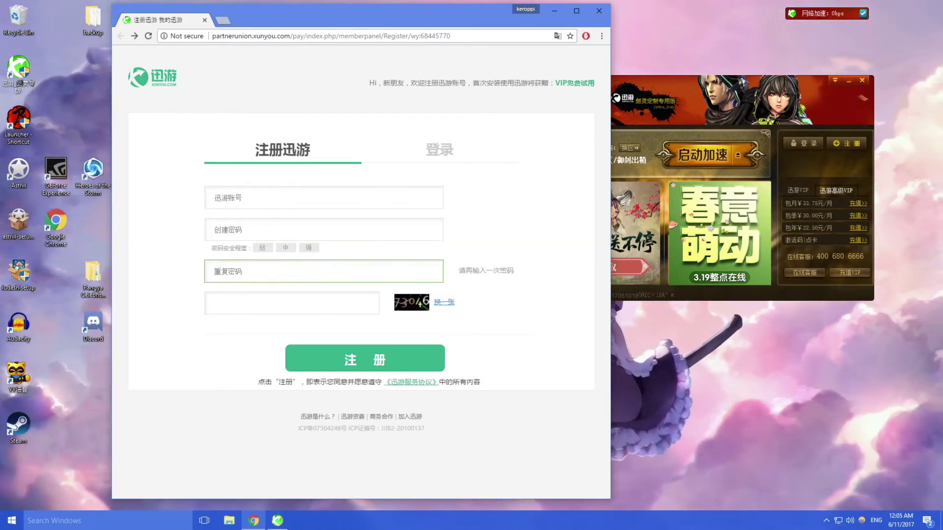
pyautogui.click(292, 303)
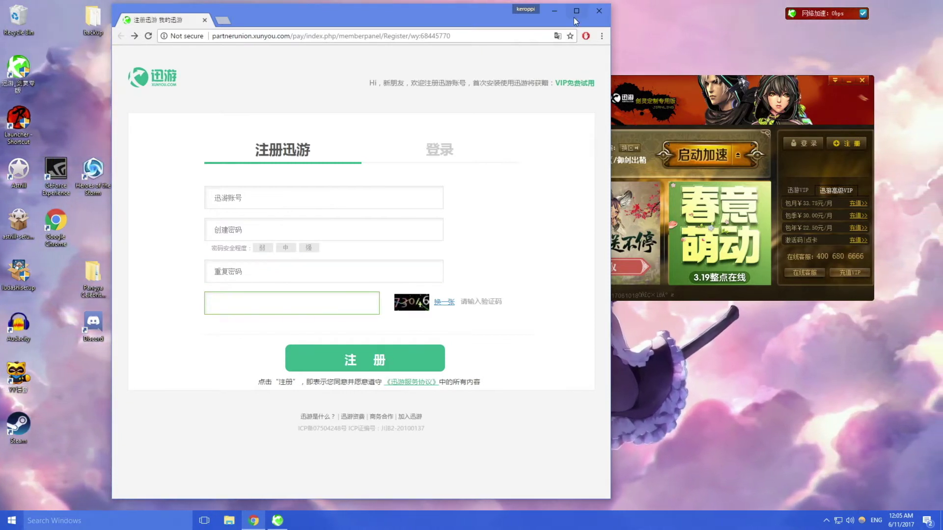
# Close Chrome and sign in to Xunyou with 记住密码 ticked.
pyautogui.click(599, 11)
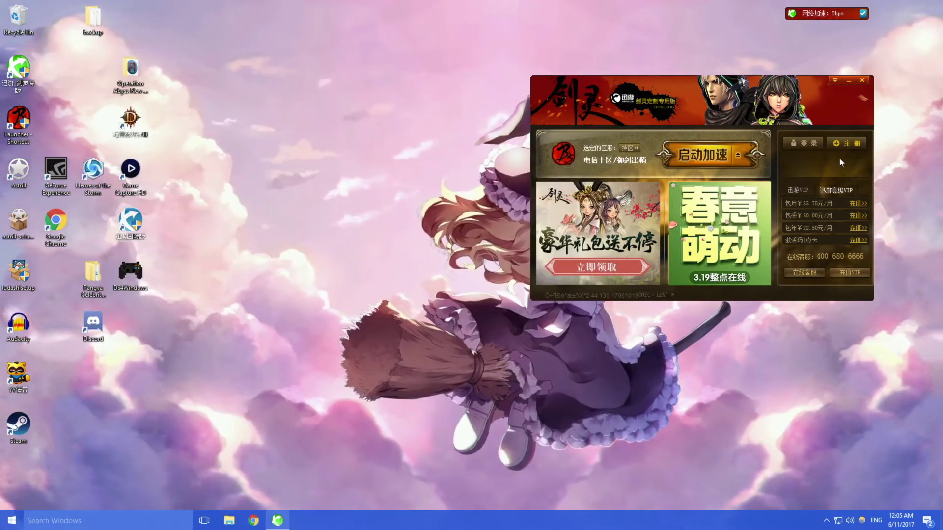
pyautogui.click(806, 144)
pyautogui.click(662, 204)
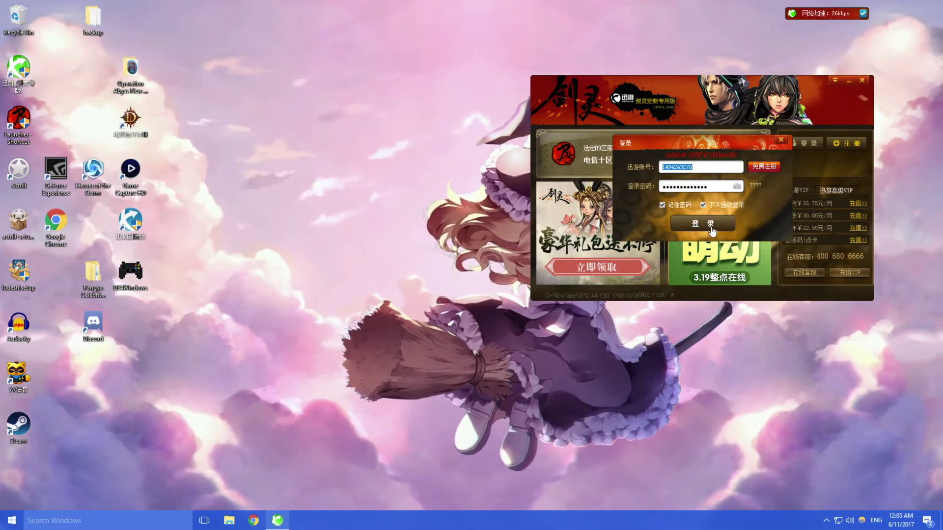
pyautogui.click(711, 227)
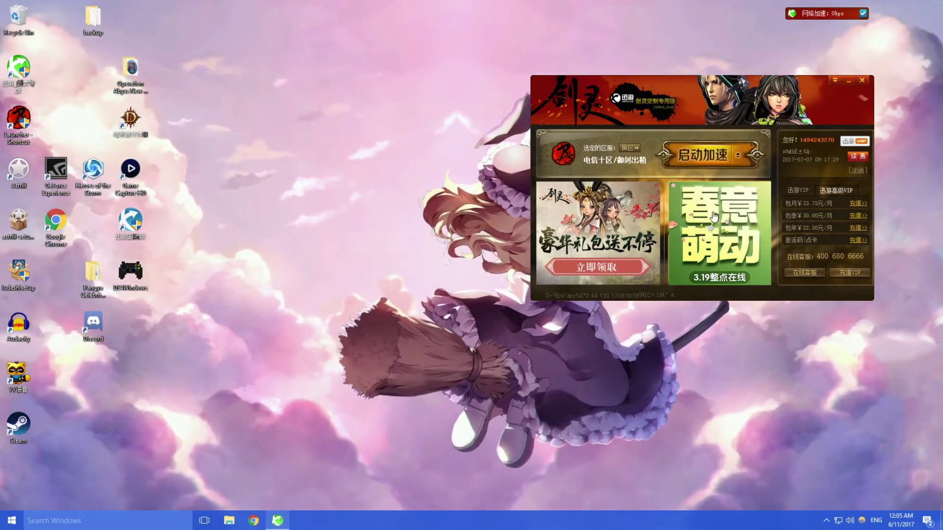
# Show the 迅游VIP prices of 16.00, 13.30 and 12.50 yuan/month and open the monthly recharge.
pyautogui.moveTo(752, 82); pyautogui.dragTo(641, 84)
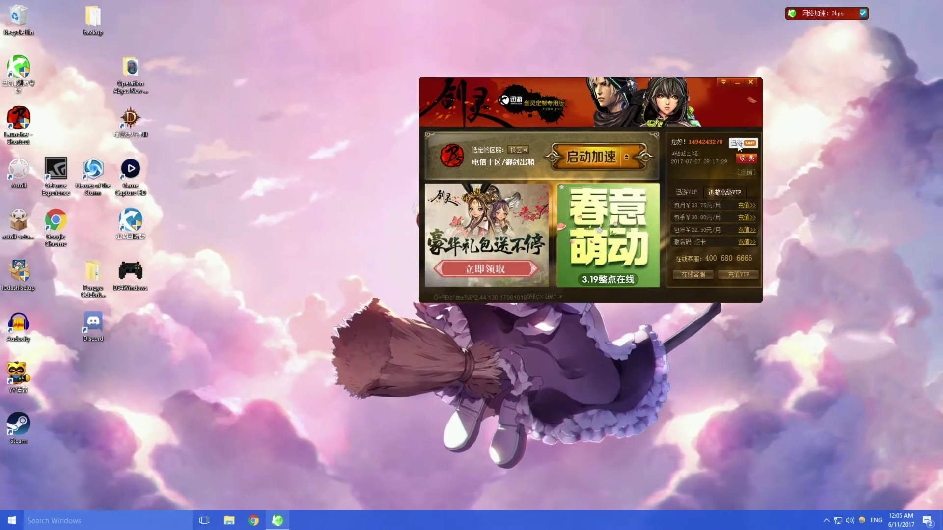
pyautogui.click(687, 192)
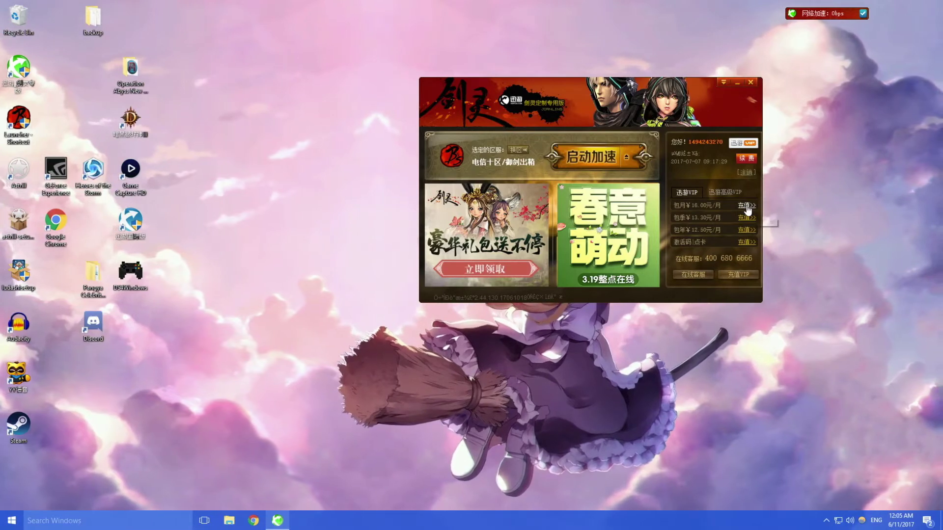
pyautogui.click(746, 205)
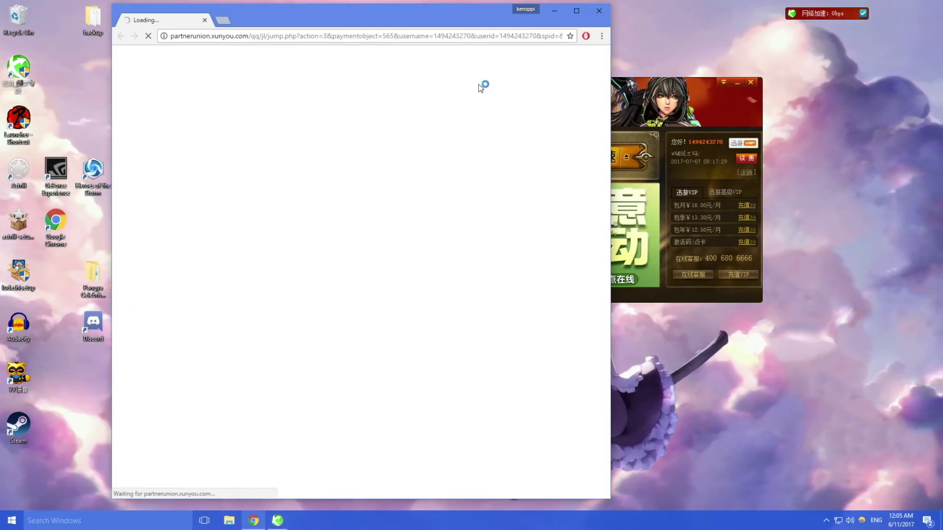
# Bring the Xunyou client forward and highlight its quarterly price row while the recharge page loads.
pyautogui.click(673, 203)
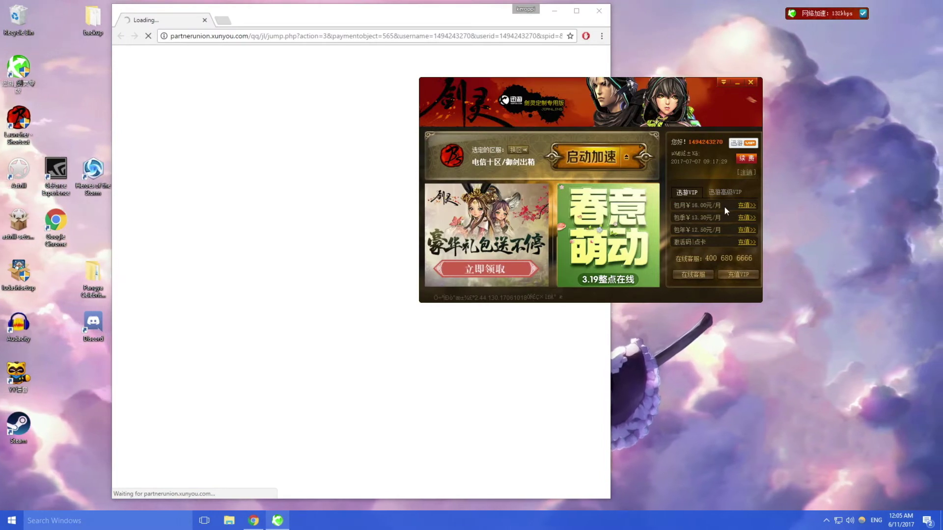
pyautogui.click(671, 219)
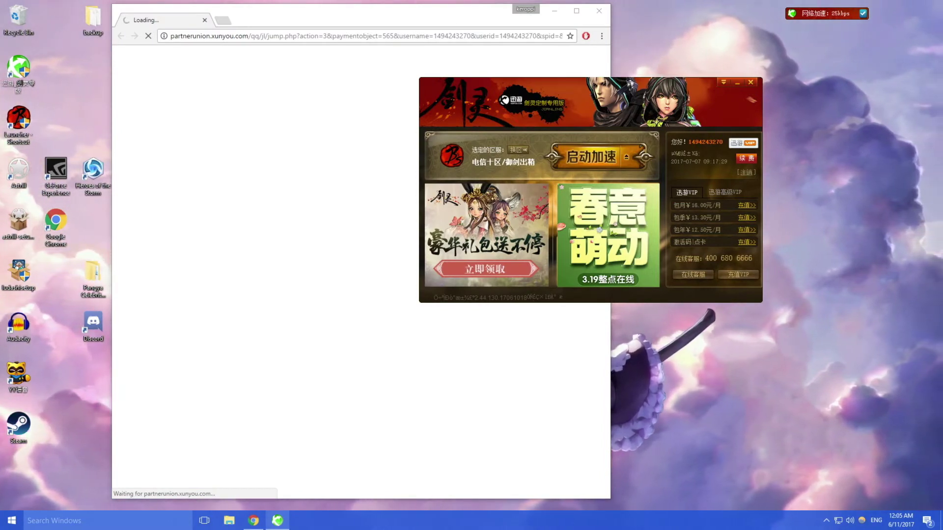
pyautogui.click(681, 206)
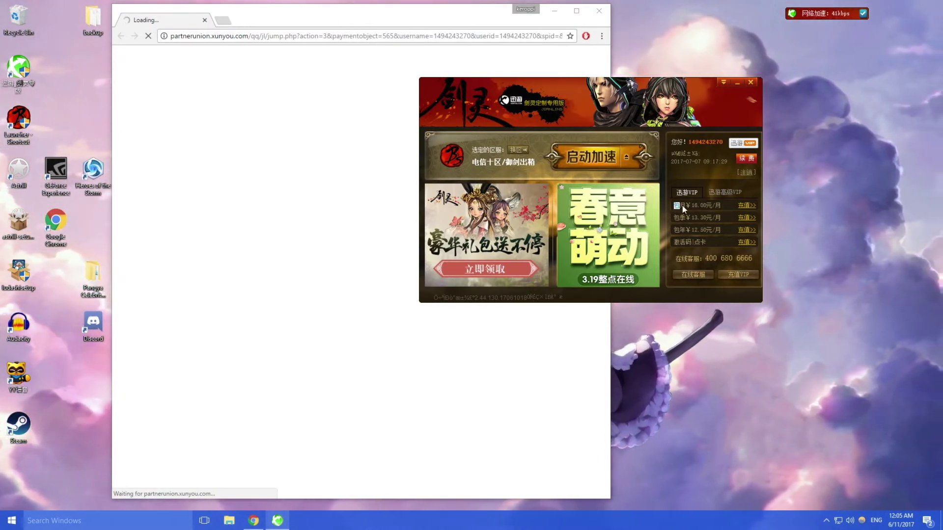
pyautogui.moveTo(673, 219); pyautogui.dragTo(686, 218)
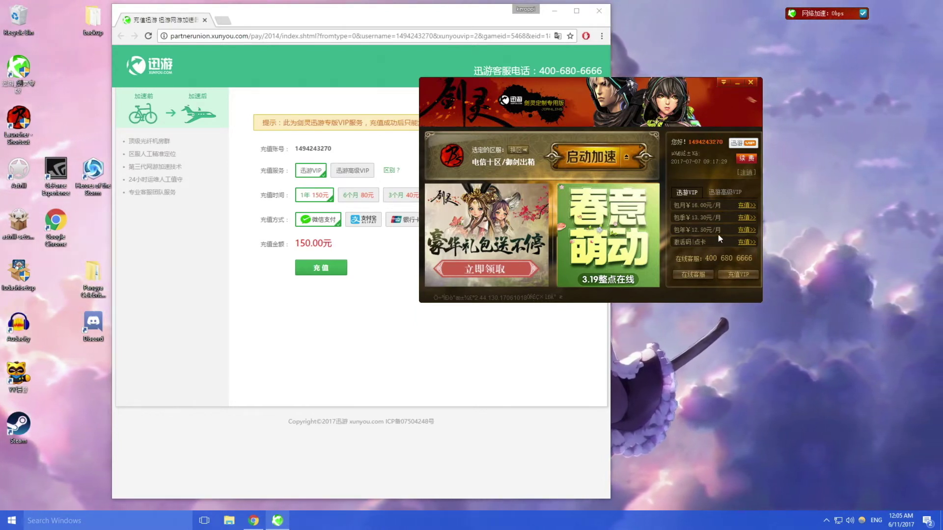
# Compare the 迅游VIP 6-month 80元 and 1-month 16元 plans, then reselect the 1-year 150元 plan.
pyautogui.moveTo(573, 87); pyautogui.dragTo(666, 100)
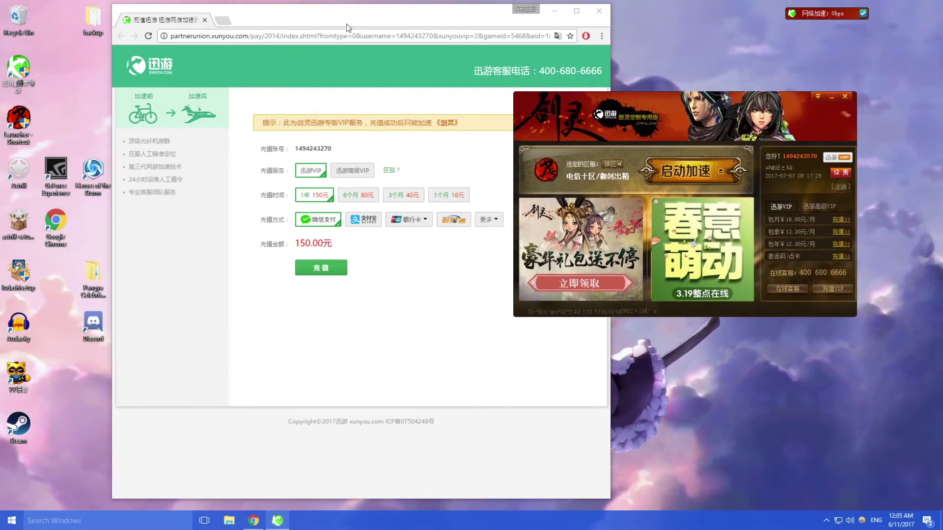
pyautogui.click(362, 16)
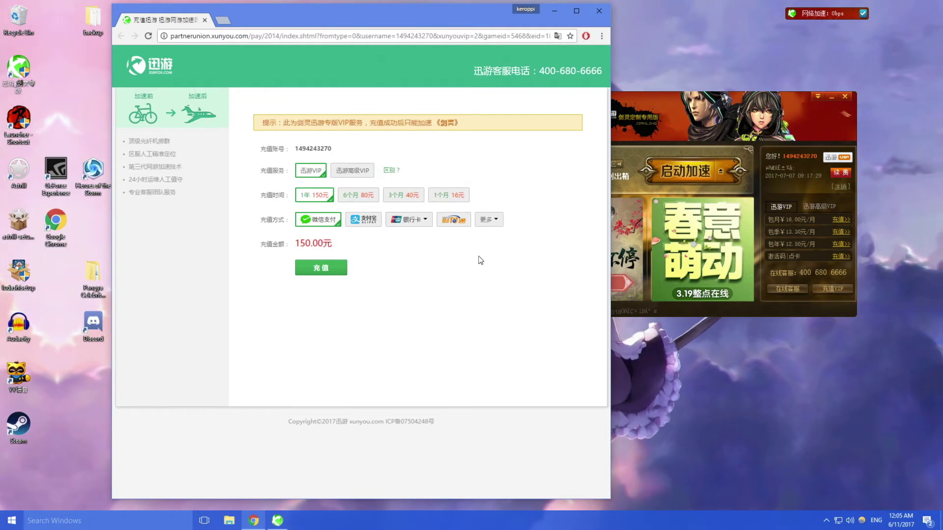
pyautogui.doubleClick(801, 244)
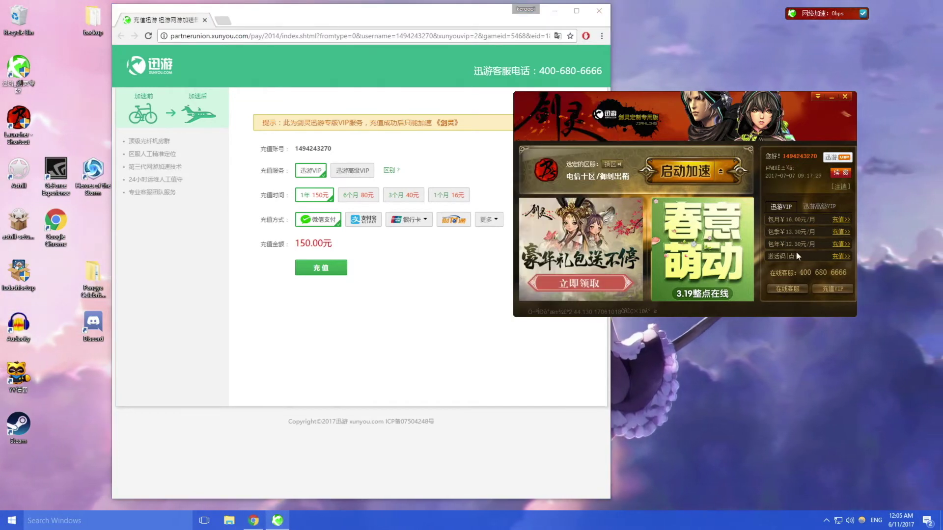
pyautogui.click(413, 279)
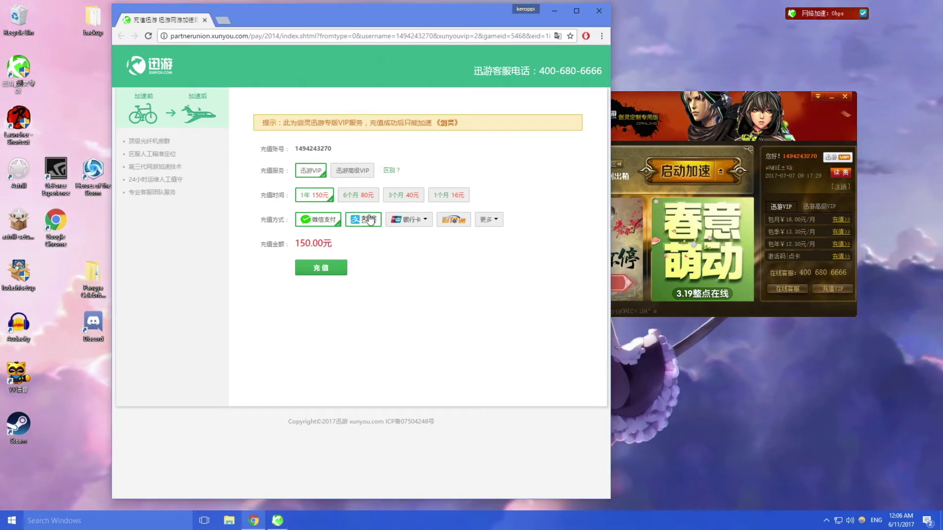
pyautogui.click(347, 196)
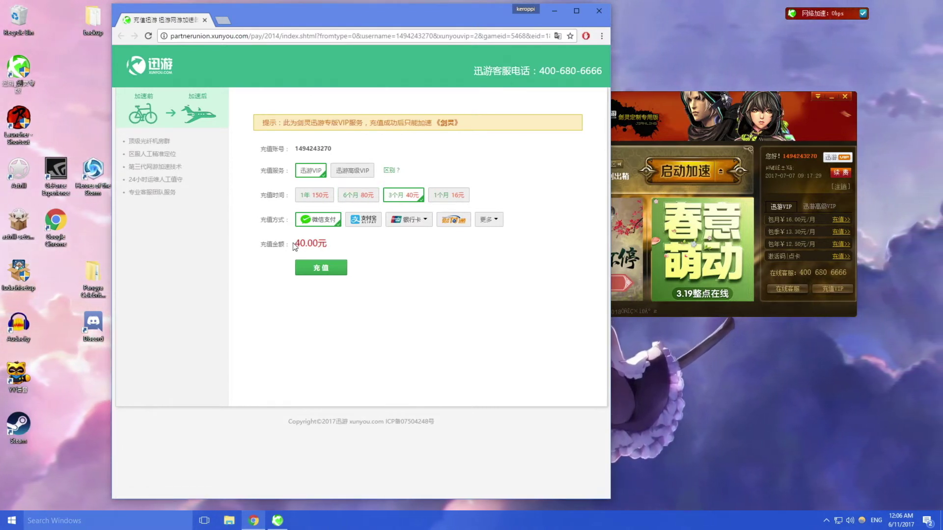
pyautogui.click(453, 192)
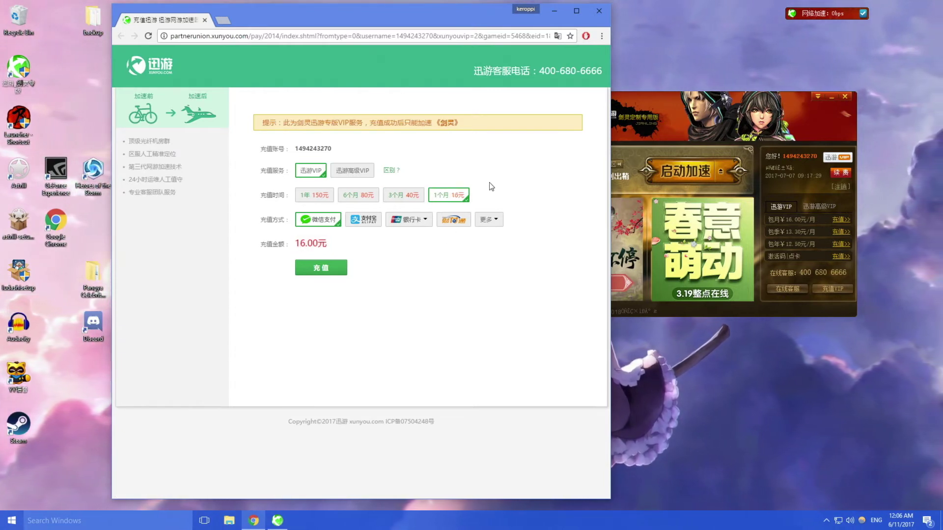
pyautogui.click(311, 172)
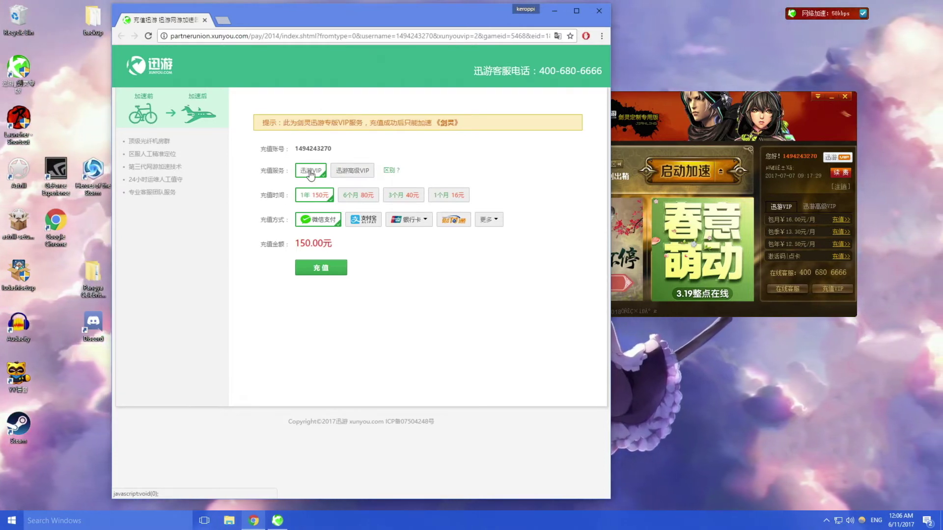
# Switch to 迅游高级VIP, compare 1-month 33.75元, 3-month and 6-month 162元, then pick 1年 270元.
pyautogui.click(356, 175)
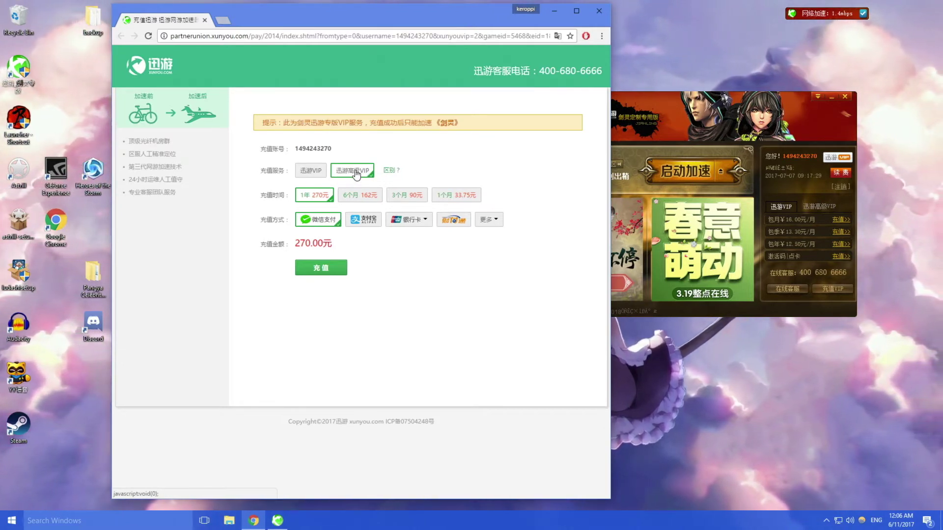
pyautogui.click(448, 196)
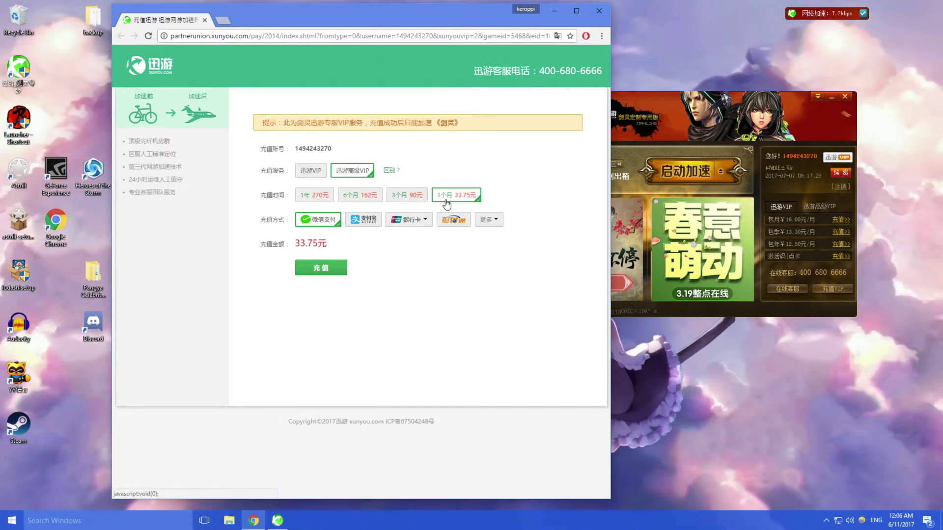
pyautogui.click(418, 196)
pyautogui.click(360, 196)
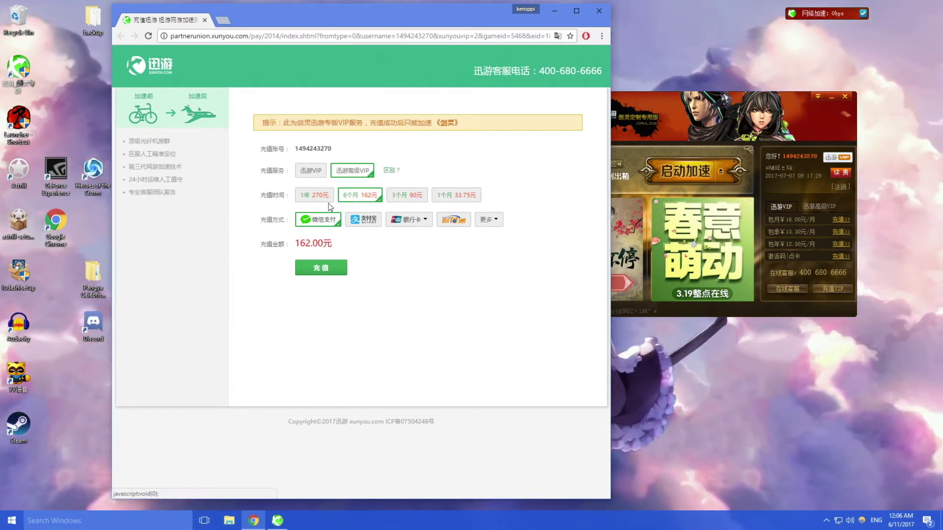
pyautogui.click(315, 199)
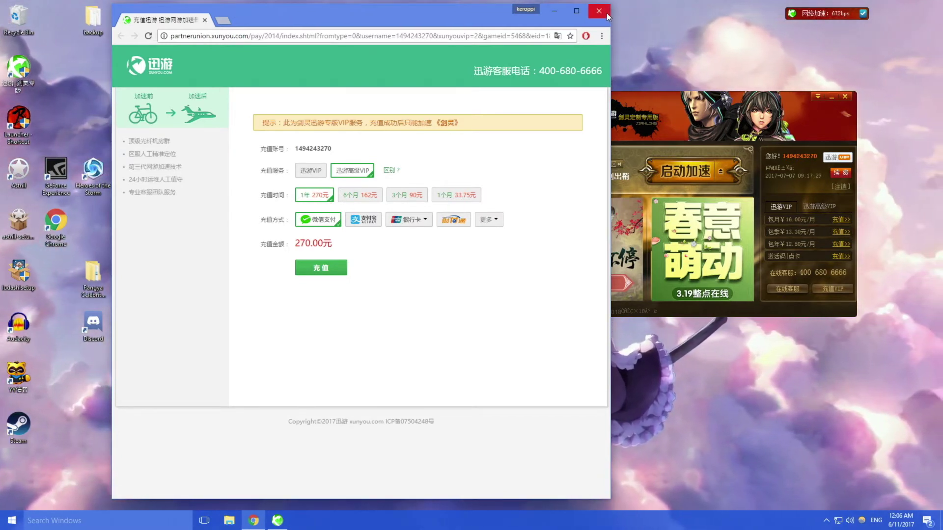
pyautogui.click(638, 141)
# Close the Chrome recharge window and choose 电信十区 / 御剑出鞘 as the Blade & Soul server.
pyautogui.click(372, 246)
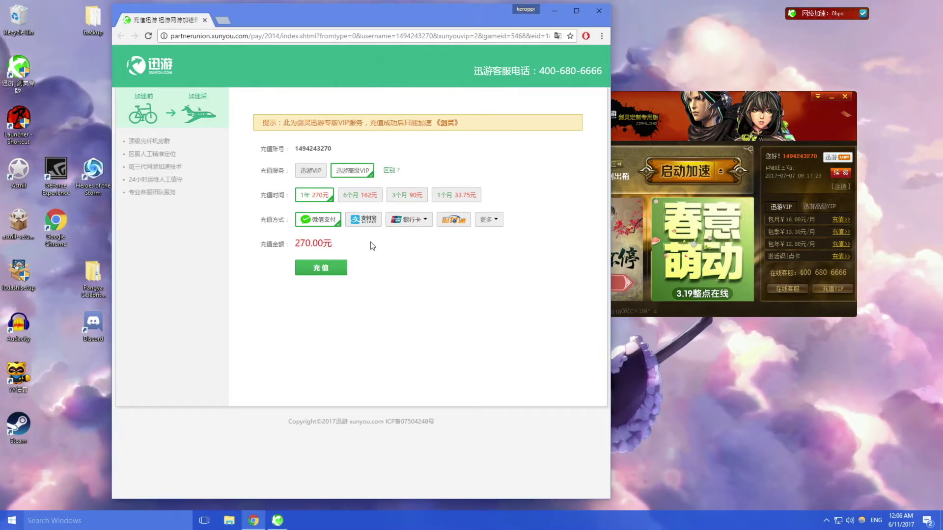
pyautogui.click(600, 12)
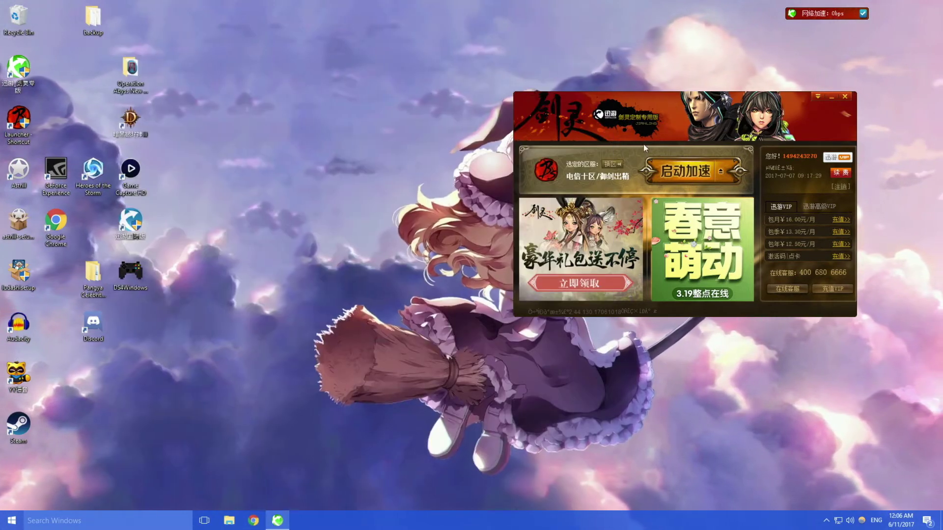
pyautogui.click(620, 169)
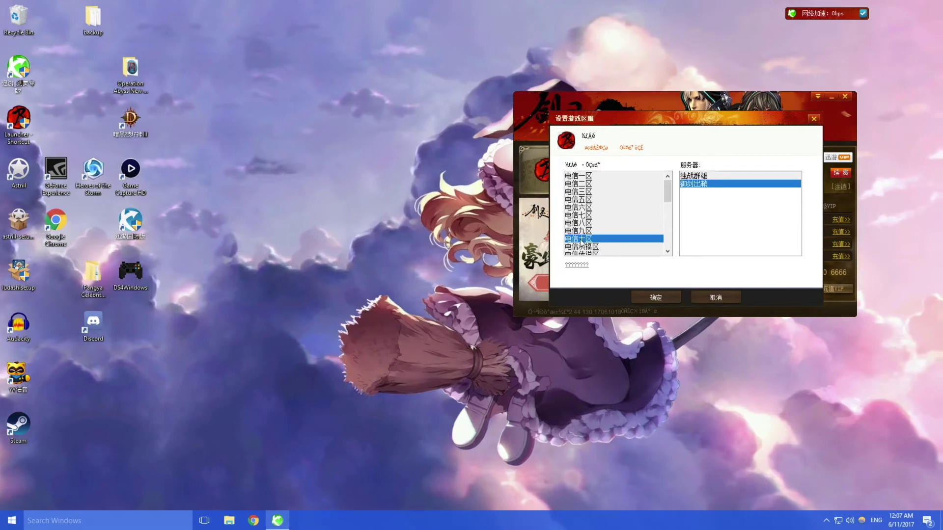
pyautogui.doubleClick(704, 185)
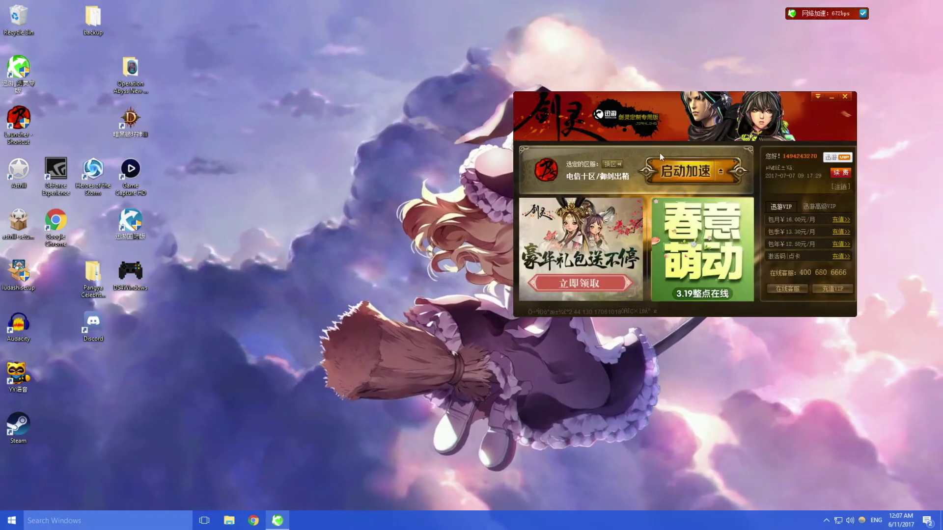
pyautogui.click(720, 171)
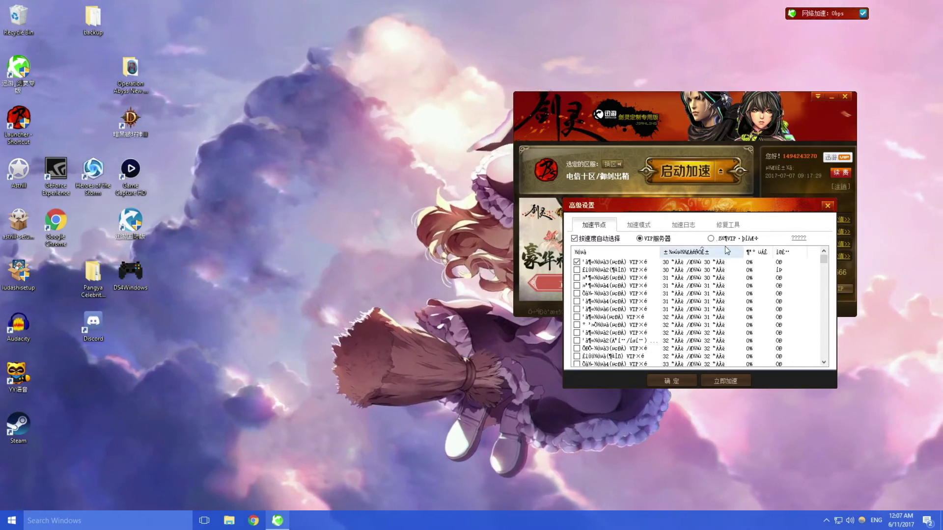
pyautogui.click(711, 239)
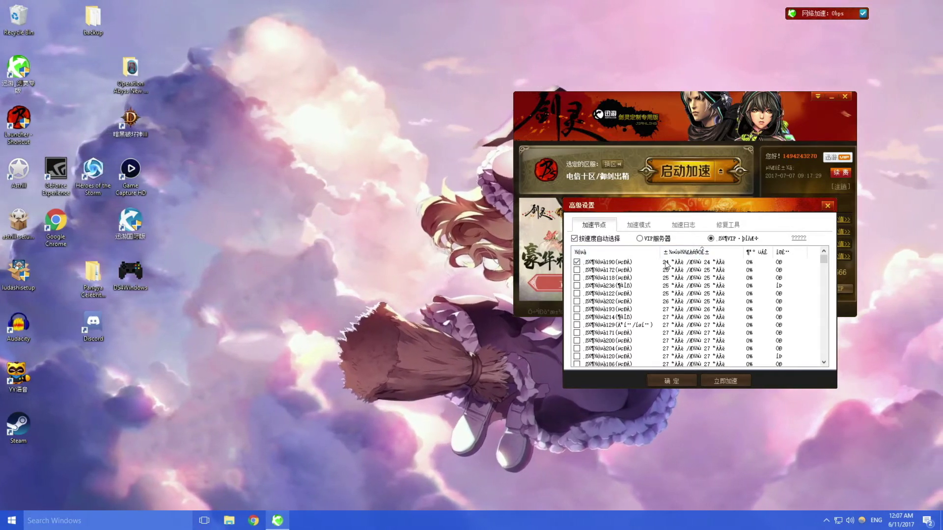
pyautogui.click(664, 239)
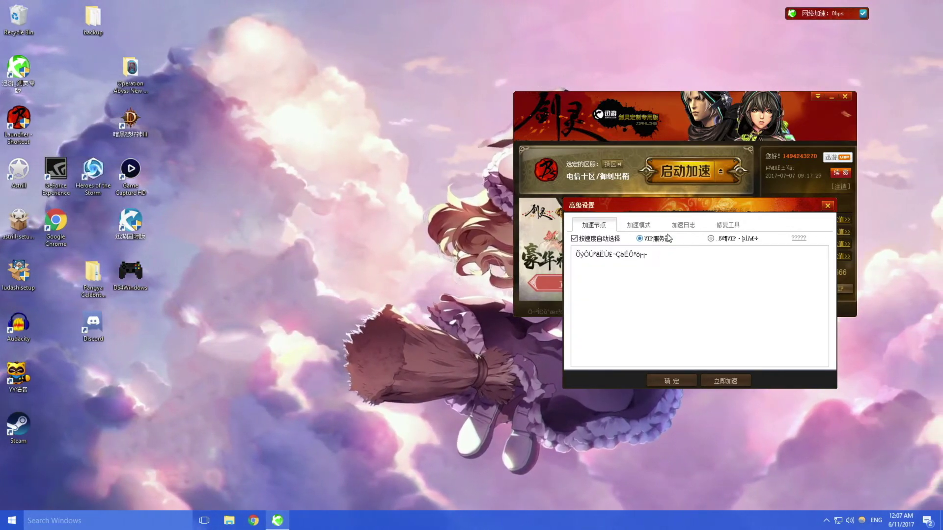
pyautogui.moveTo(735, 209); pyautogui.dragTo(595, 160)
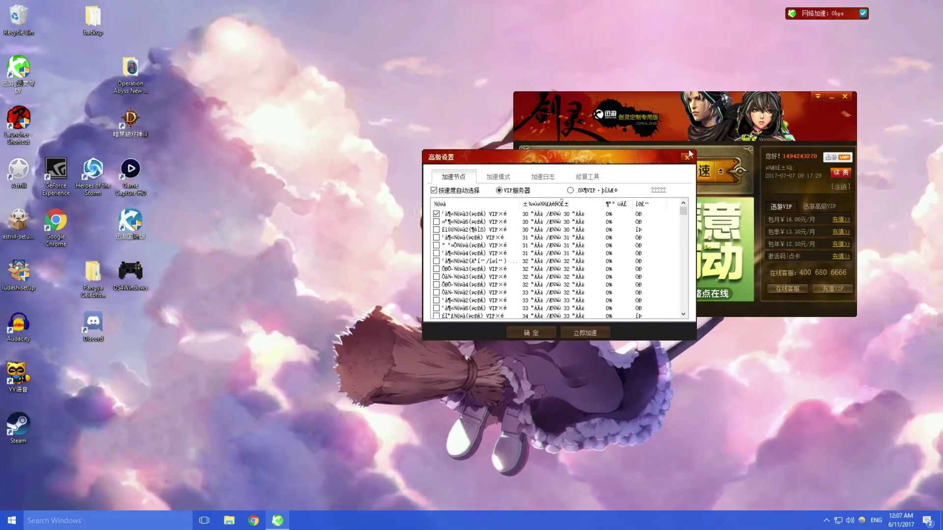
pyautogui.click(584, 190)
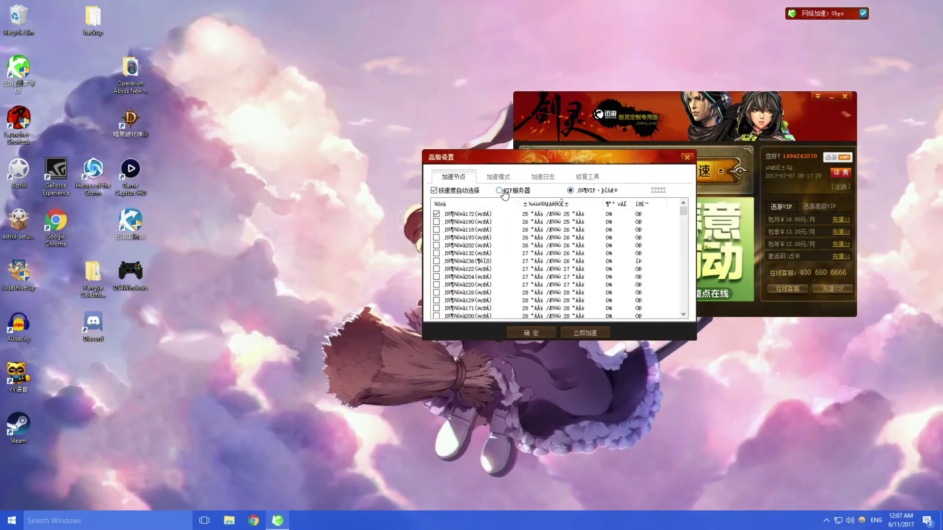
pyautogui.click(583, 190)
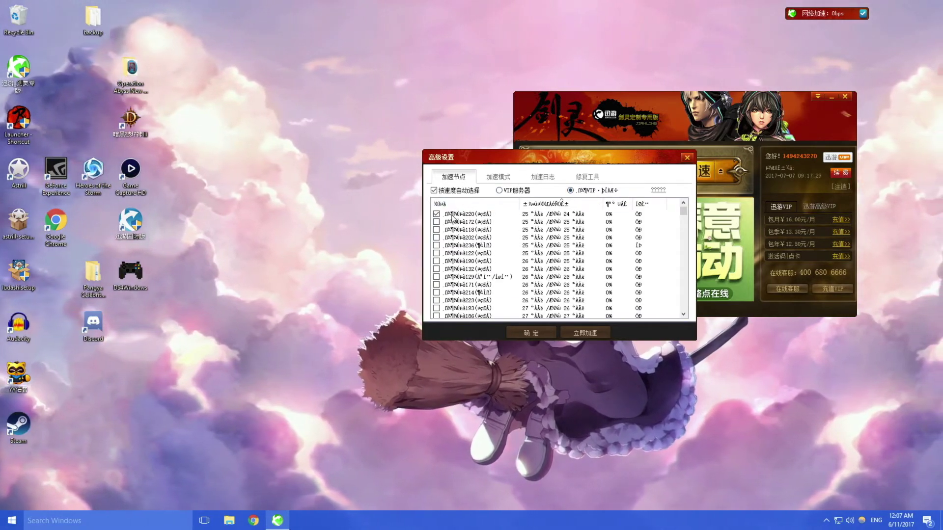
pyautogui.click(499, 190)
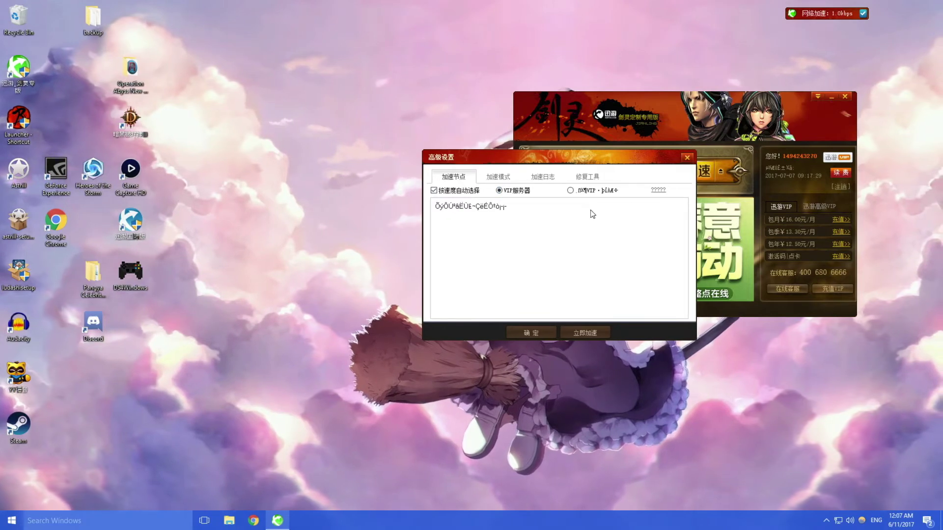
pyautogui.click(531, 333)
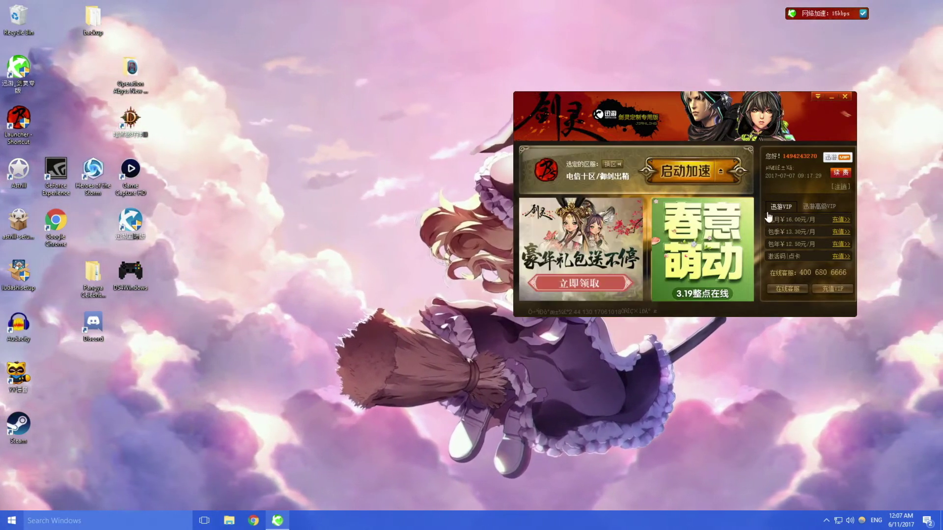
# Reopen the recharge page, browse the full bank-card bank list, and select 财付通.
pyautogui.click(839, 222)
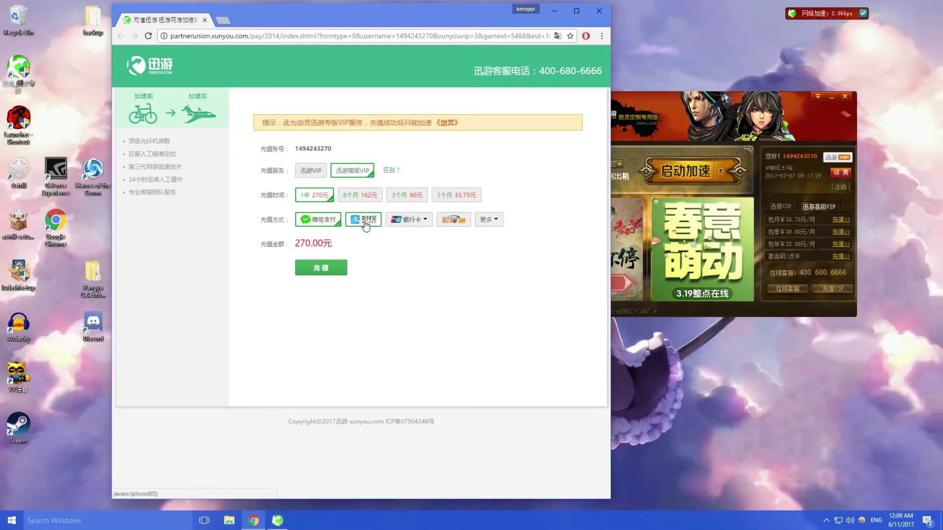
pyautogui.click(424, 225)
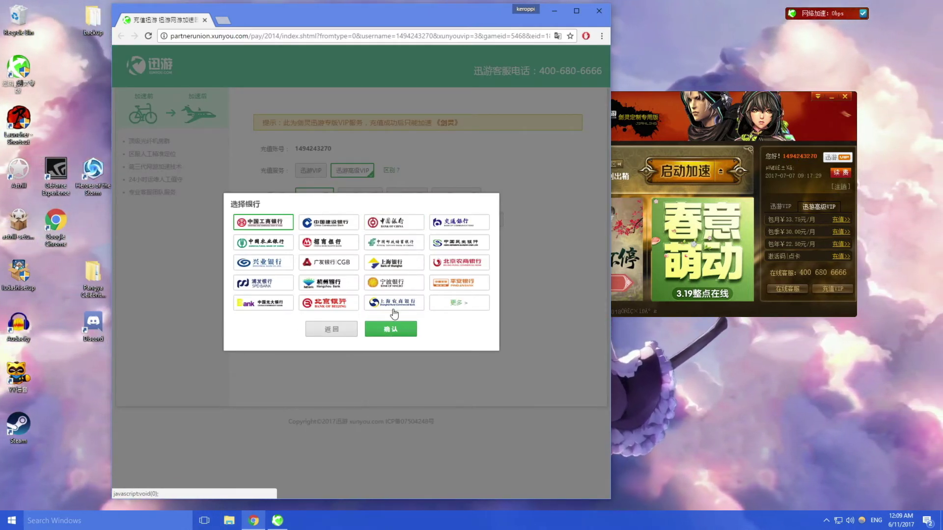
pyautogui.click(459, 302)
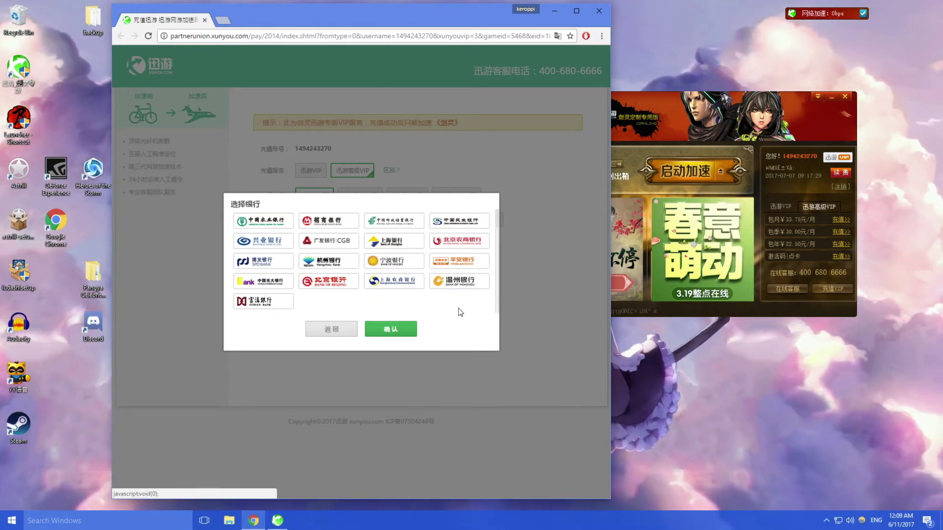
pyautogui.click(339, 332)
pyautogui.click(465, 226)
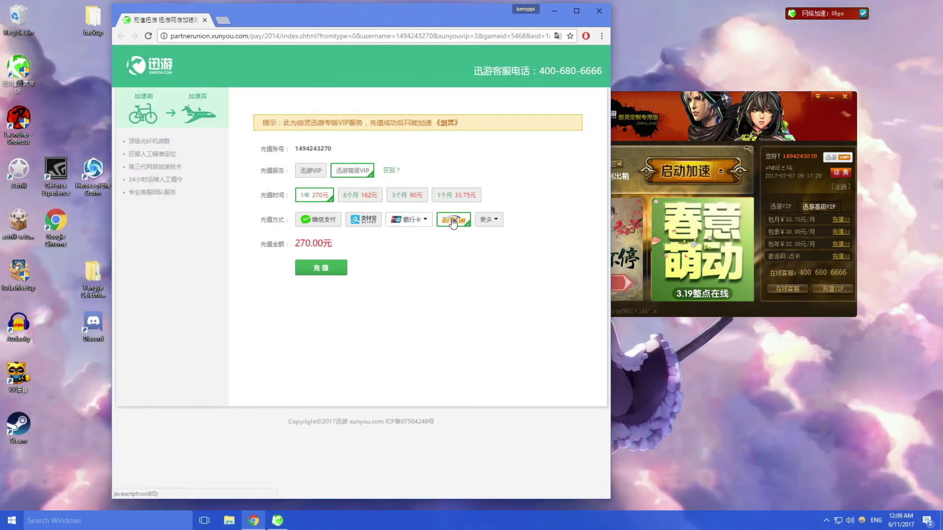
# Check the prepaid-card and China Telecom phone-card options, return to standard options, then close the page.
pyautogui.click(495, 221)
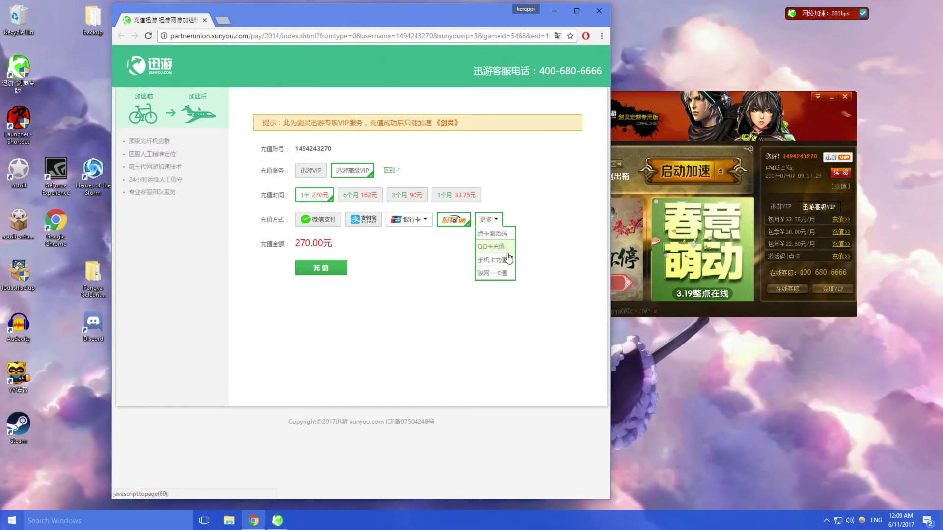
pyautogui.click(496, 235)
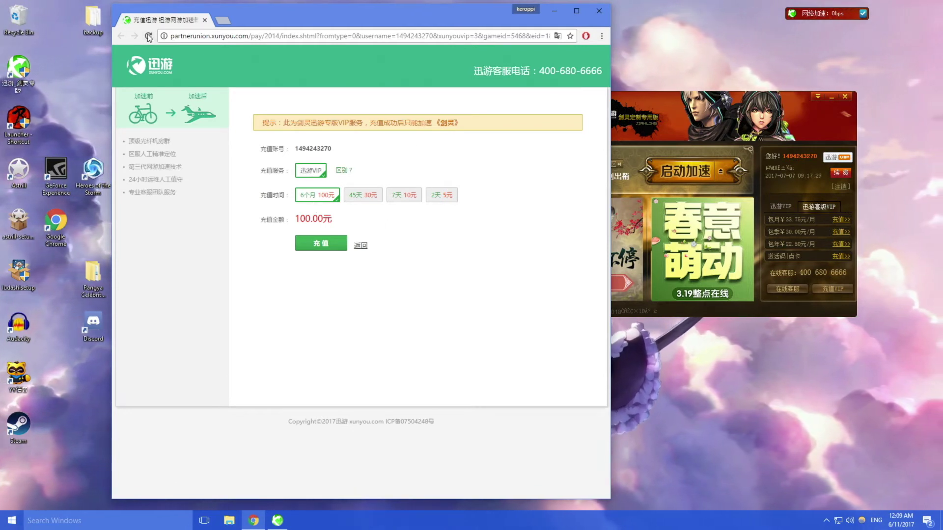
pyautogui.click(361, 245)
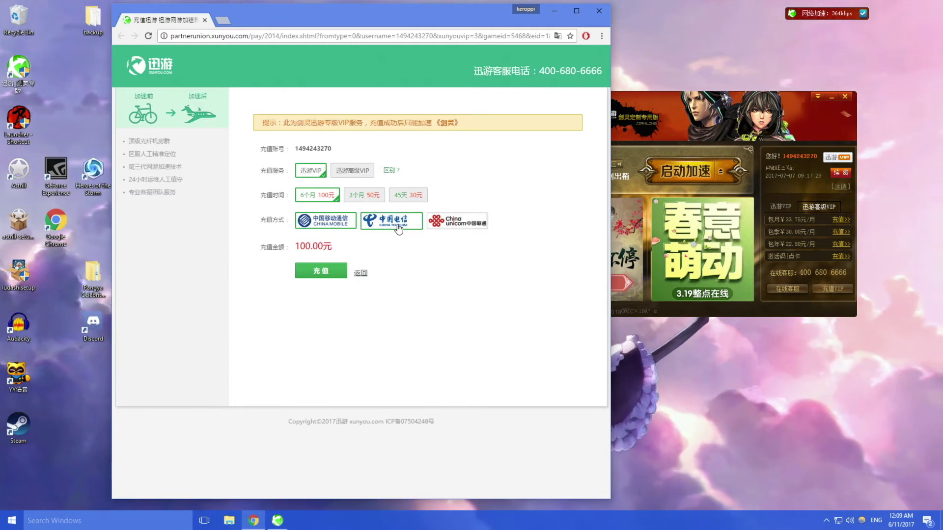
pyautogui.click(398, 227)
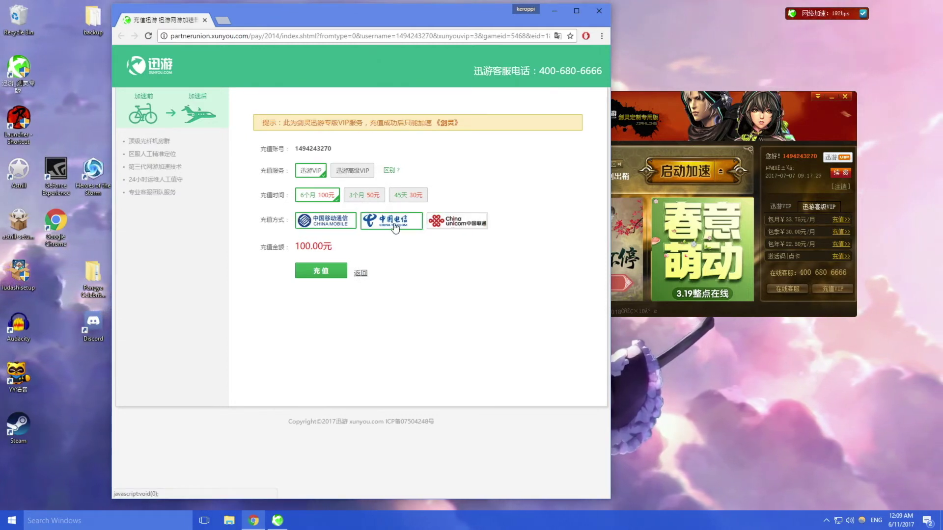
pyautogui.click(364, 273)
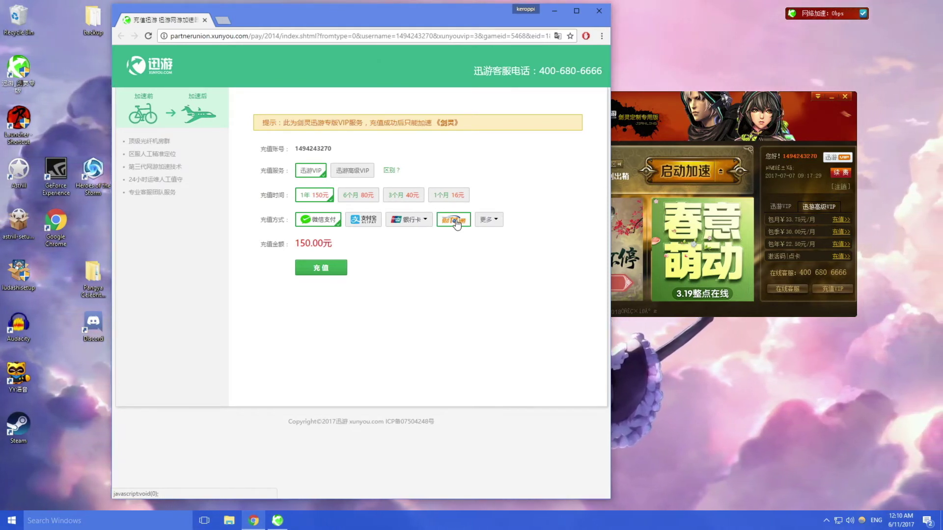
pyautogui.click(598, 10)
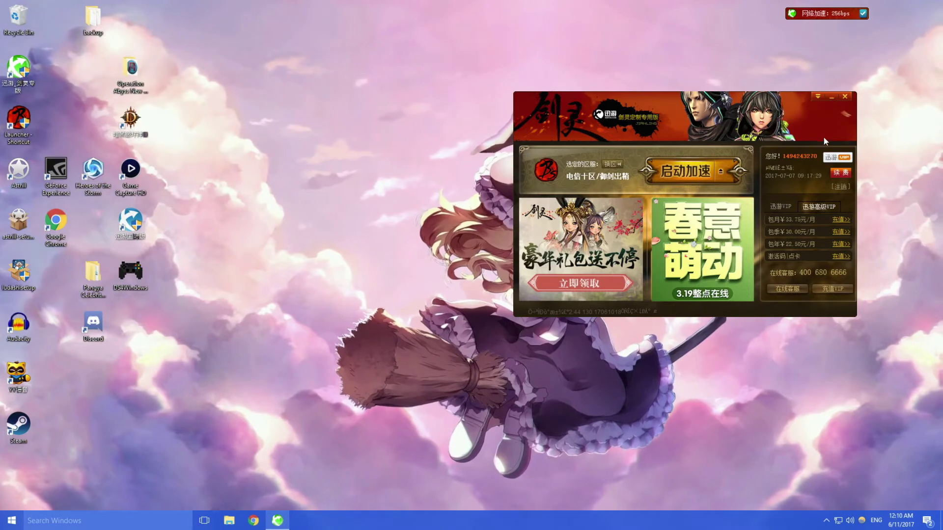
# Exit the Xunyou client and check the hidden tray icons.
pyautogui.click(846, 97)
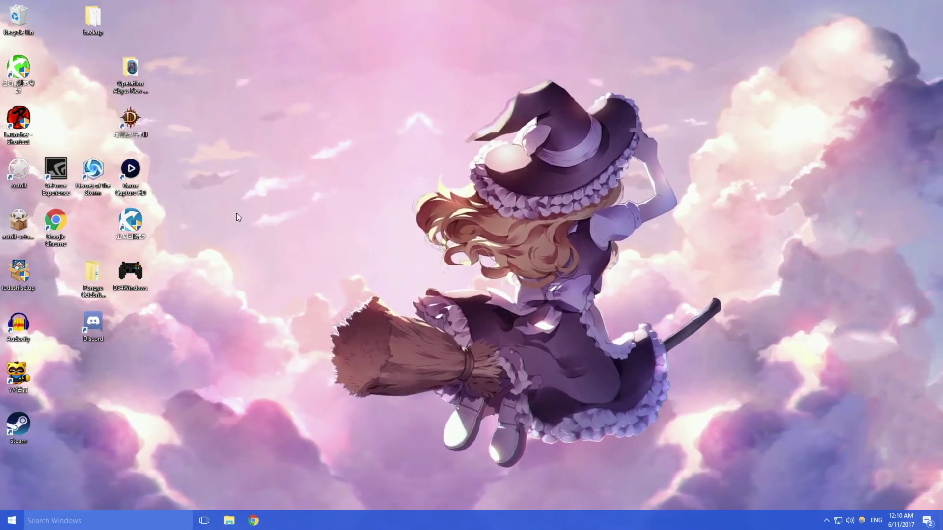
pyautogui.click(827, 519)
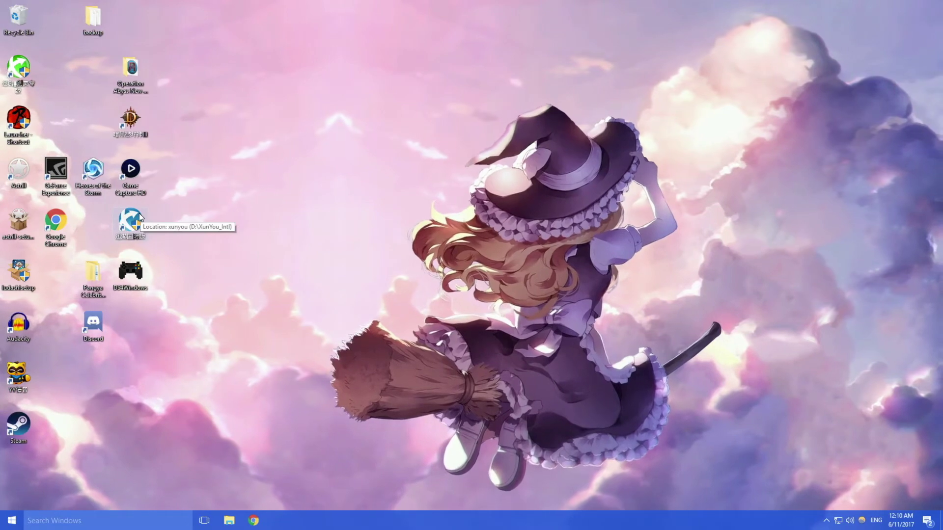
# Launch 迅游国际版 from the desktop, approve the UAC prompt, and scroll through its game list.
pyautogui.doubleClick(140, 213)
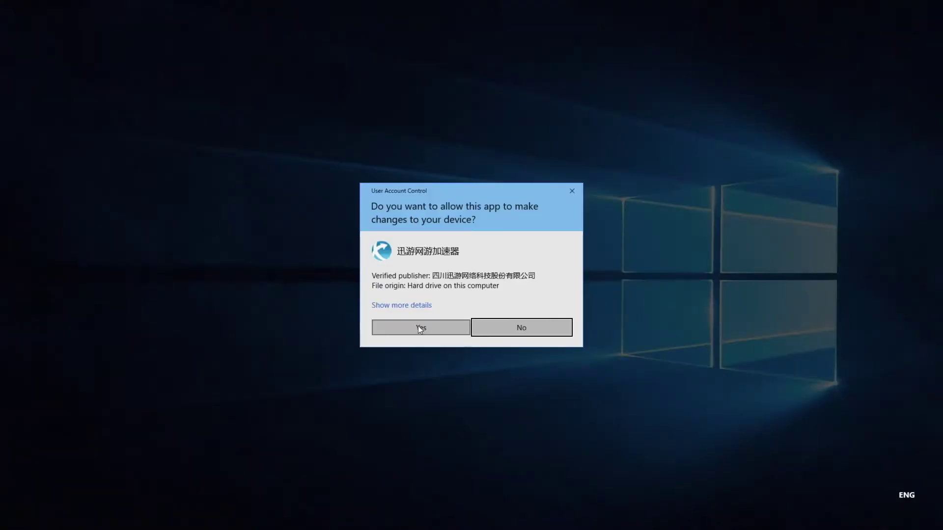
pyautogui.click(420, 327)
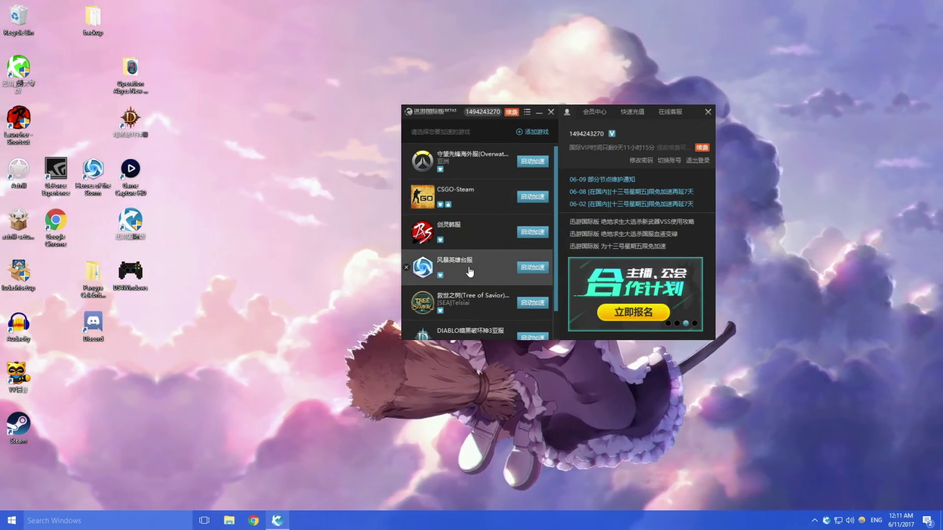
pyautogui.scroll(-1, 470, 272)
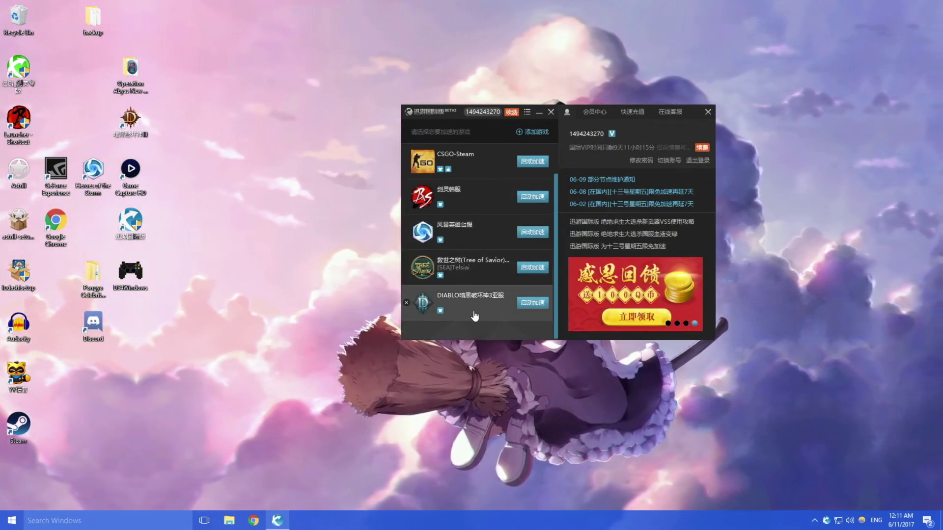
pyautogui.scroll(1, 472, 300)
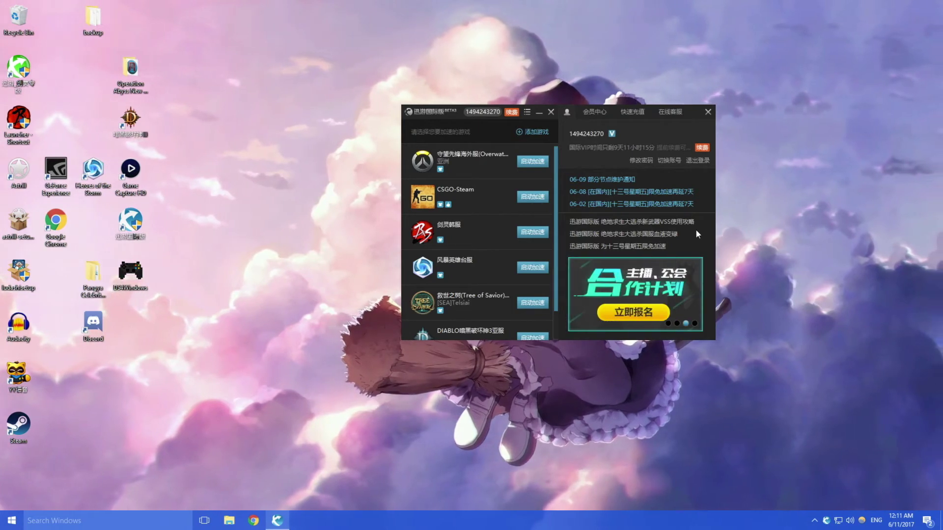
pyautogui.click(480, 161)
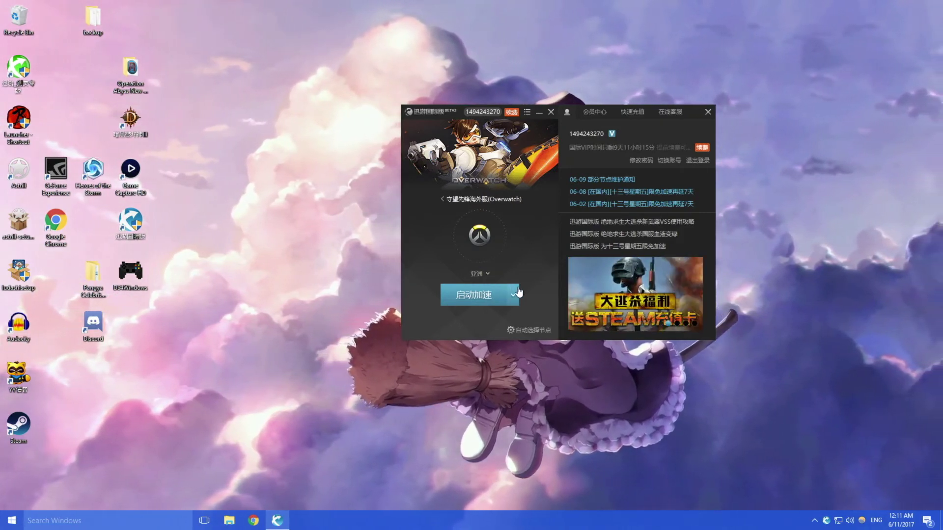
pyautogui.moveTo(446, 111); pyautogui.dragTo(418, 107)
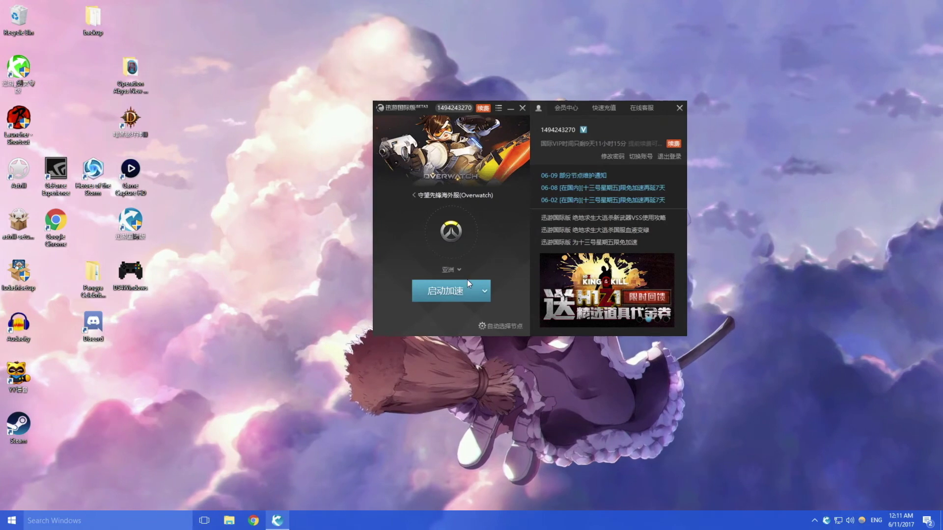
pyautogui.click(501, 326)
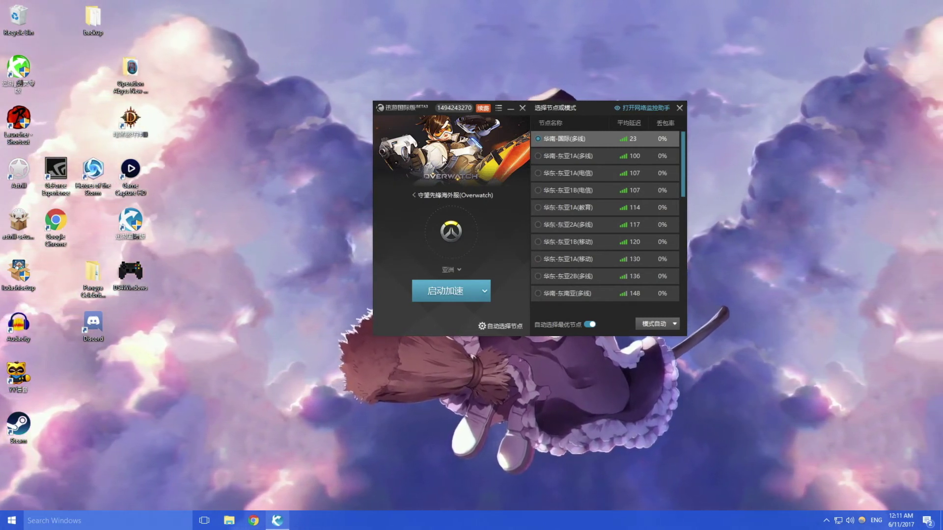
pyautogui.click(414, 195)
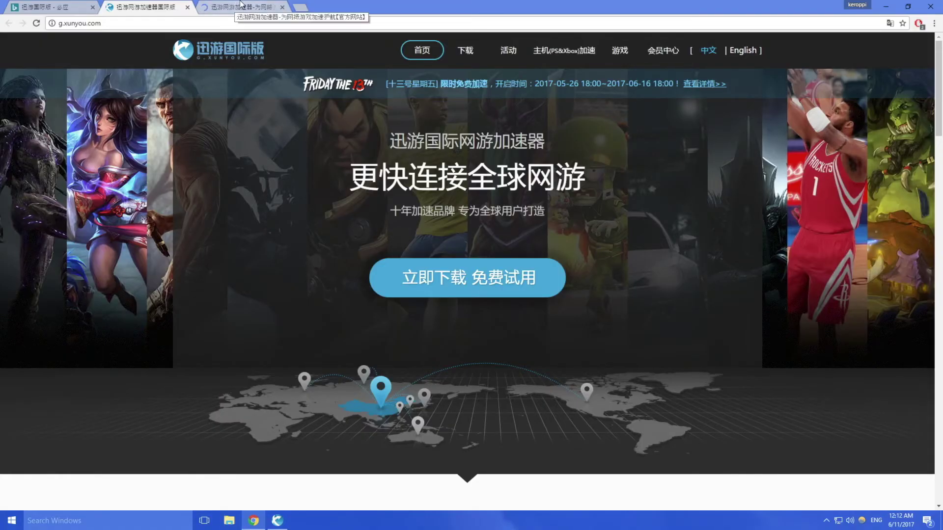
pyautogui.moveTo(241, 4); pyautogui.dragTo(139, 4)
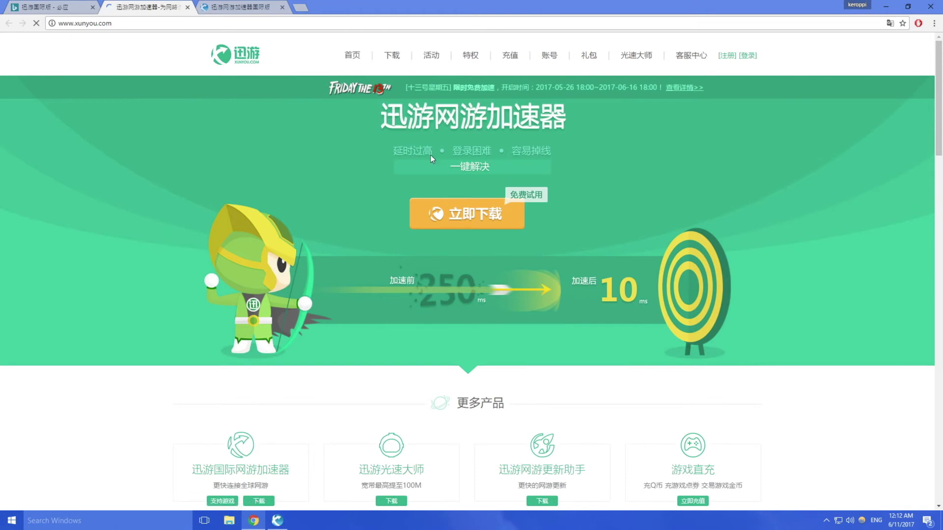
pyautogui.scroll(-18, 689, 119)
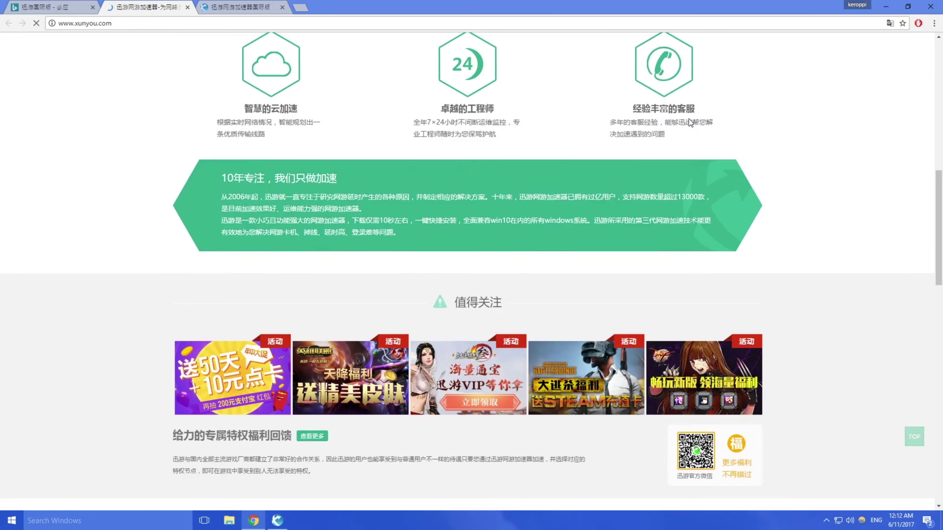
pyautogui.scroll(-6, 455, 272)
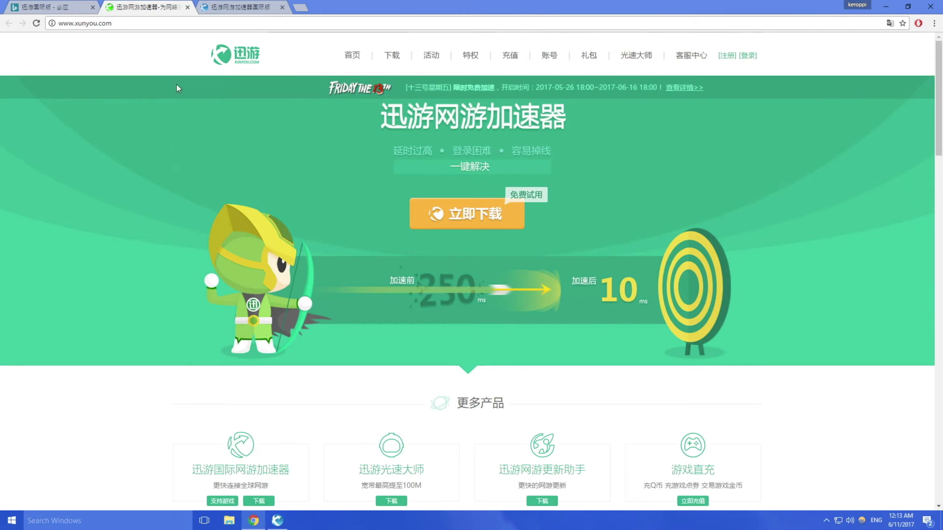
pyautogui.rightClick(171, 71)
pyautogui.click(214, 147)
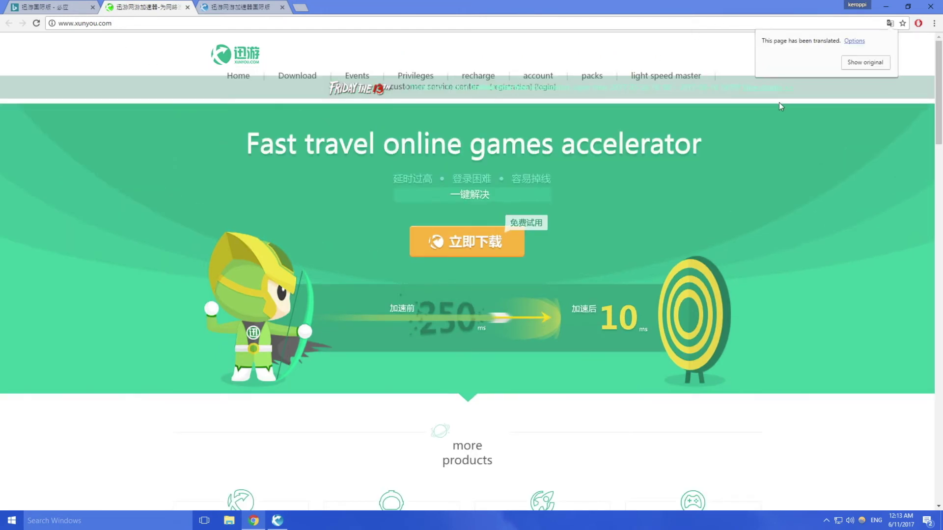
pyautogui.scroll(-6, 511, 119)
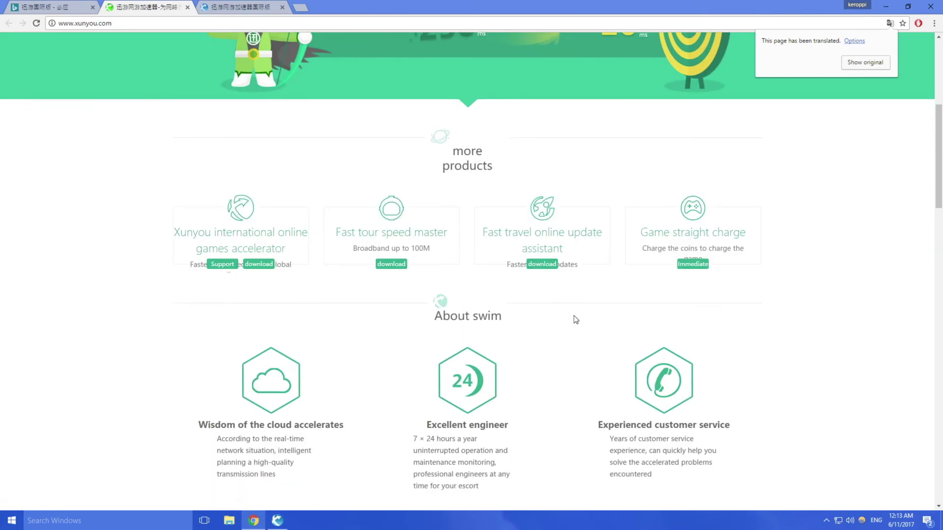
pyautogui.scroll(-6, 574, 318)
pyautogui.scroll(-7, 468, 259)
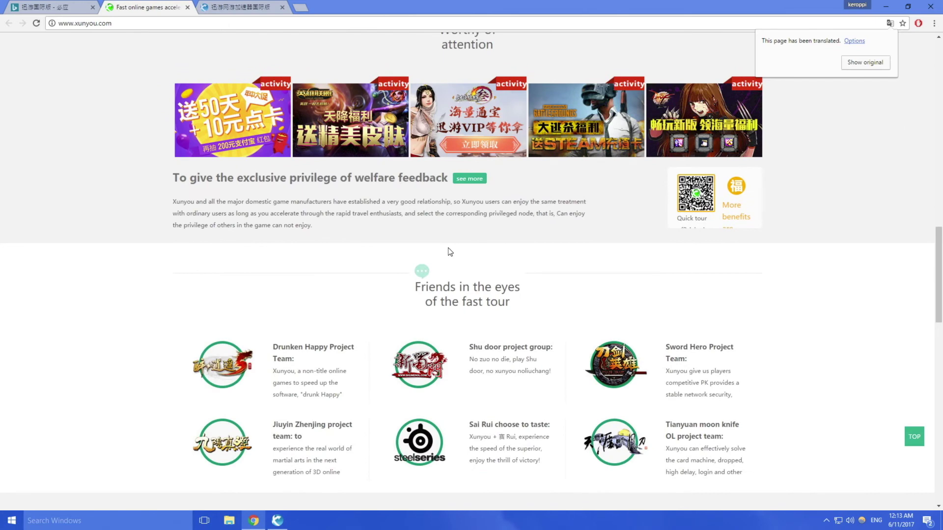
pyautogui.scroll(13, 429, 246)
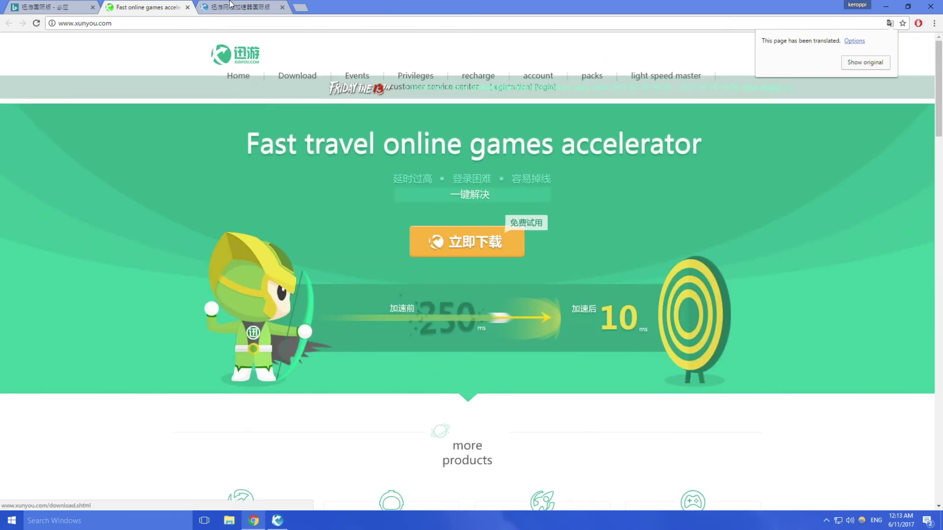
pyautogui.click(231, 7)
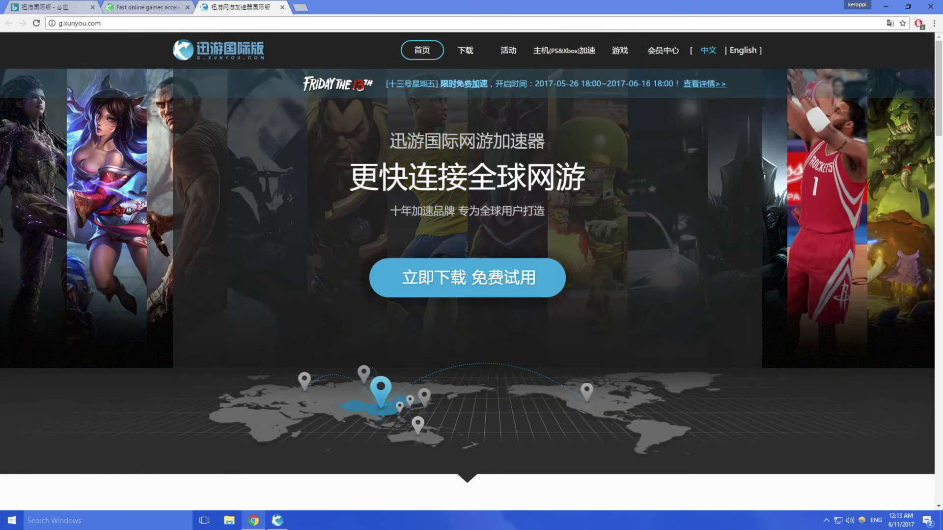
# Switch g.xunyou.com to its English version and open the Pricing page (charges.shtml).
pyautogui.click(742, 54)
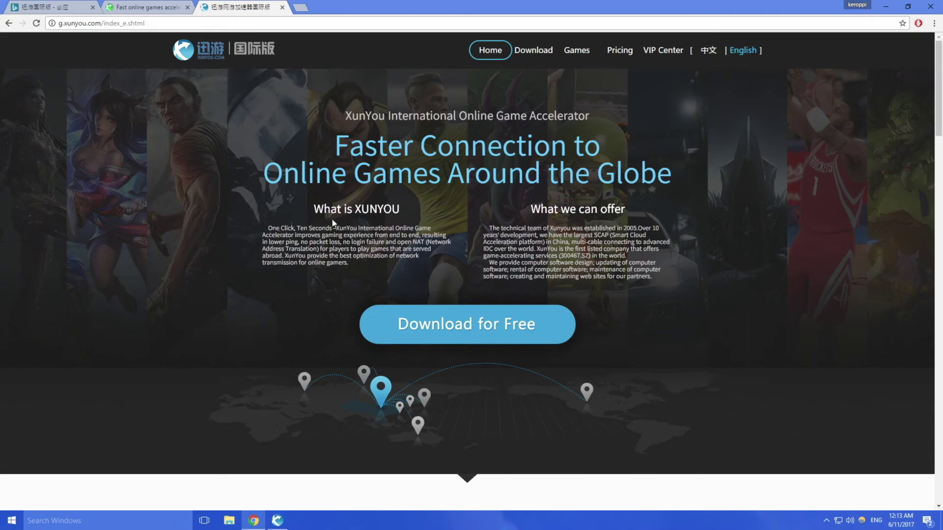
pyautogui.scroll(-13, 415, 248)
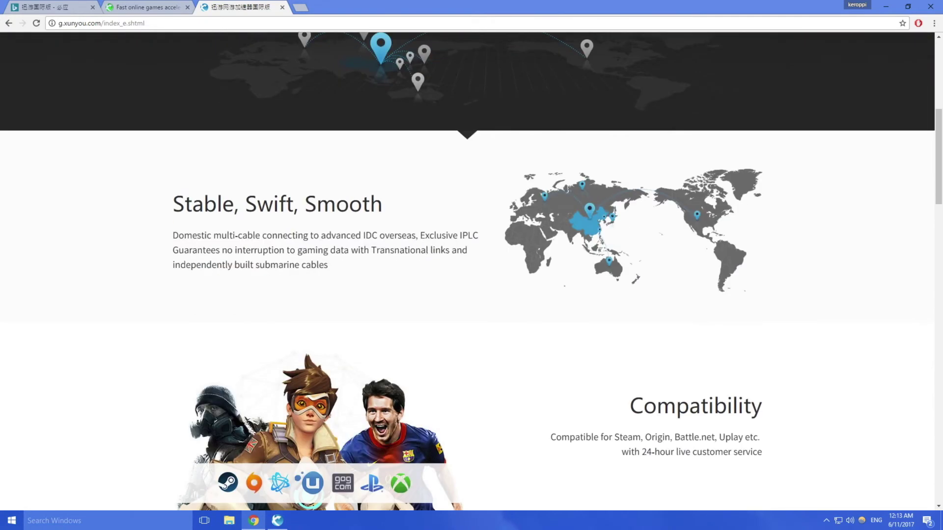
pyautogui.scroll(6, 423, 253)
pyautogui.scroll(7, 423, 253)
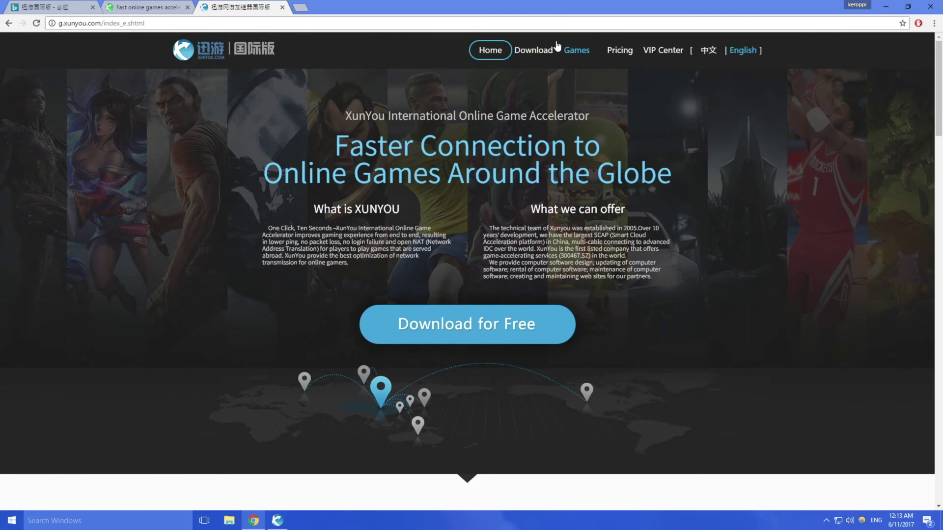
pyautogui.click(620, 50)
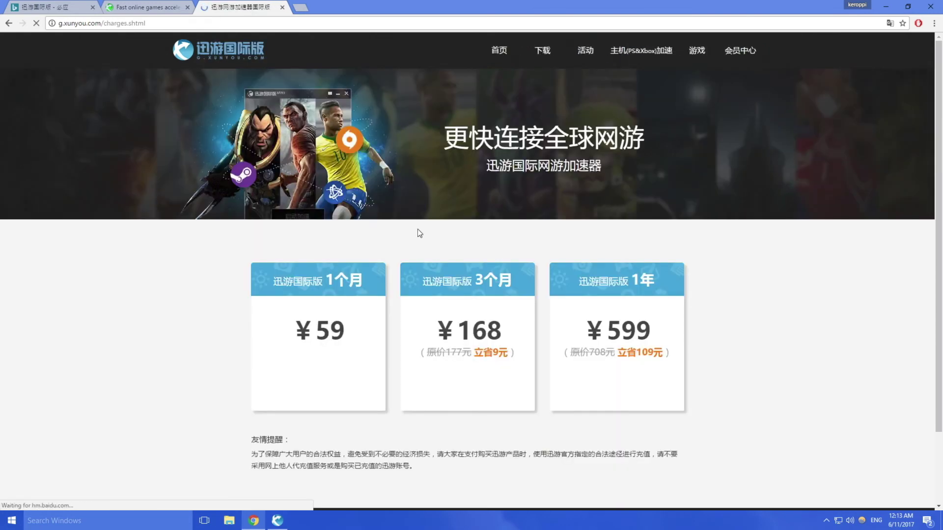
# Scroll the charges page to read the 1-month ¥59, 3-month ¥168 and 1-year ¥599 plans.
pyautogui.scroll(-1, 265, 265)
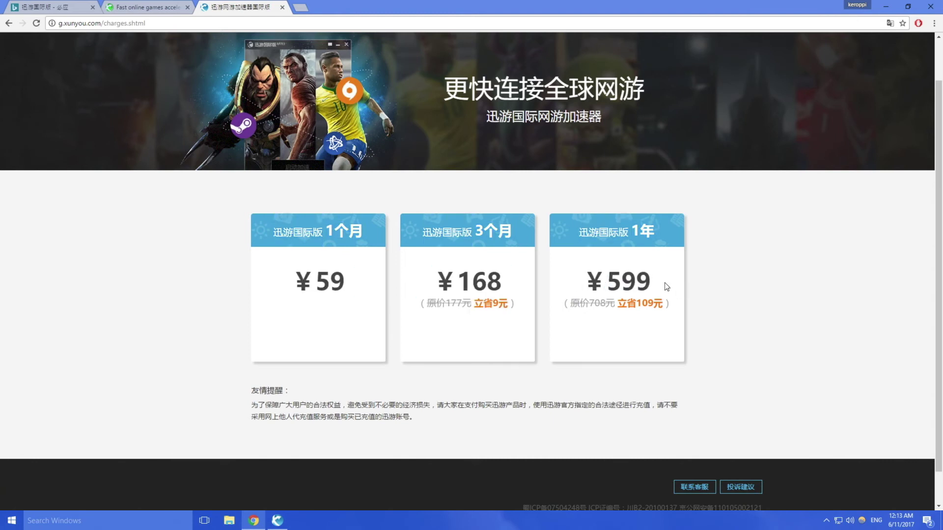
pyautogui.scroll(1, 667, 287)
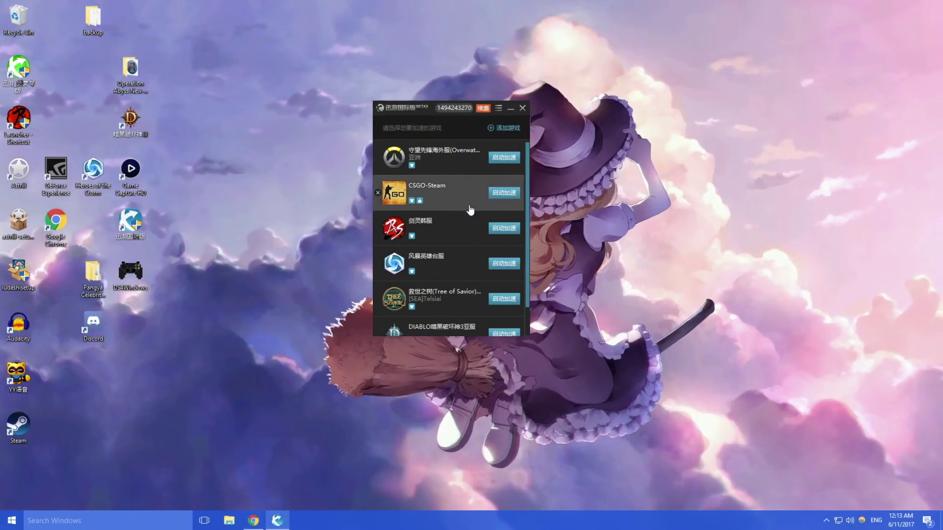
# Open the 剑灵韩服 acceleration page to show its Blade & Soul server node pings.
pyautogui.click(438, 229)
pyautogui.click(501, 325)
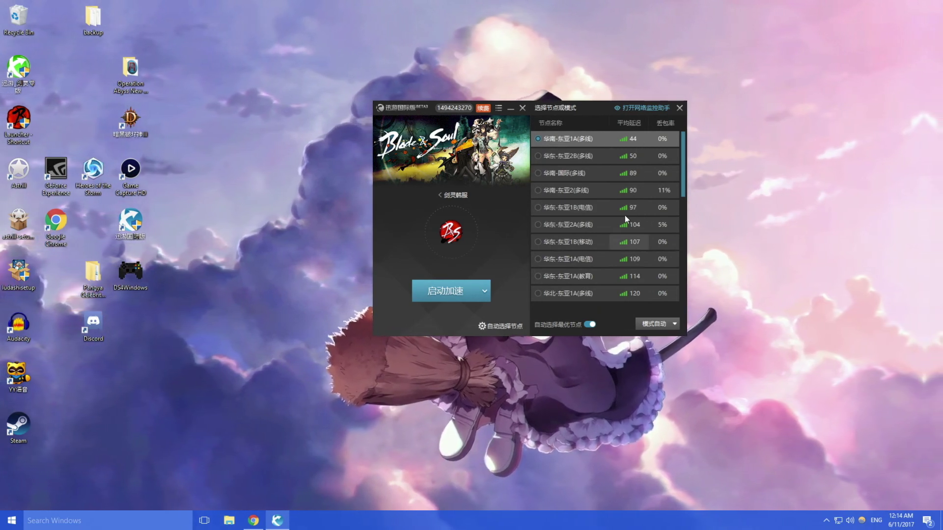
pyautogui.moveTo(570, 112); pyautogui.dragTo(585, 115)
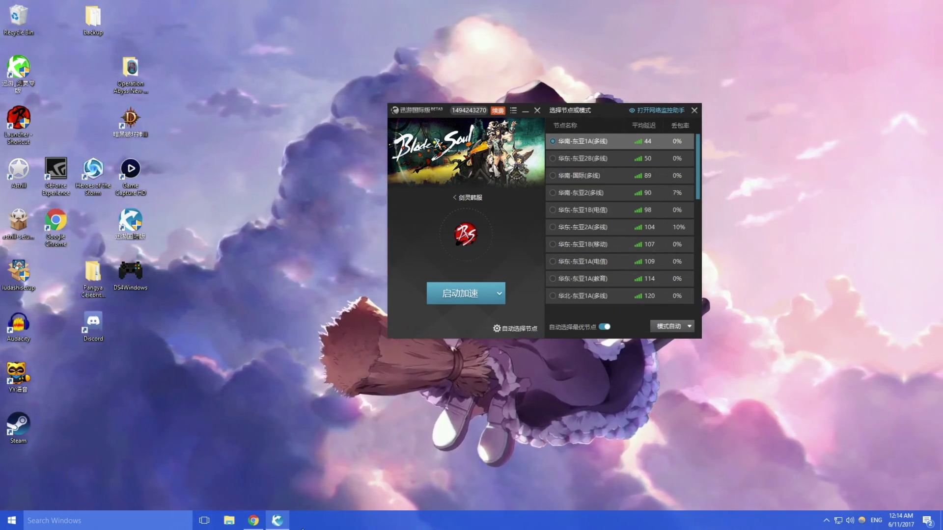
# Take the browser back to the English home page, then return the accelerator to its game list.
pyautogui.click(253, 522)
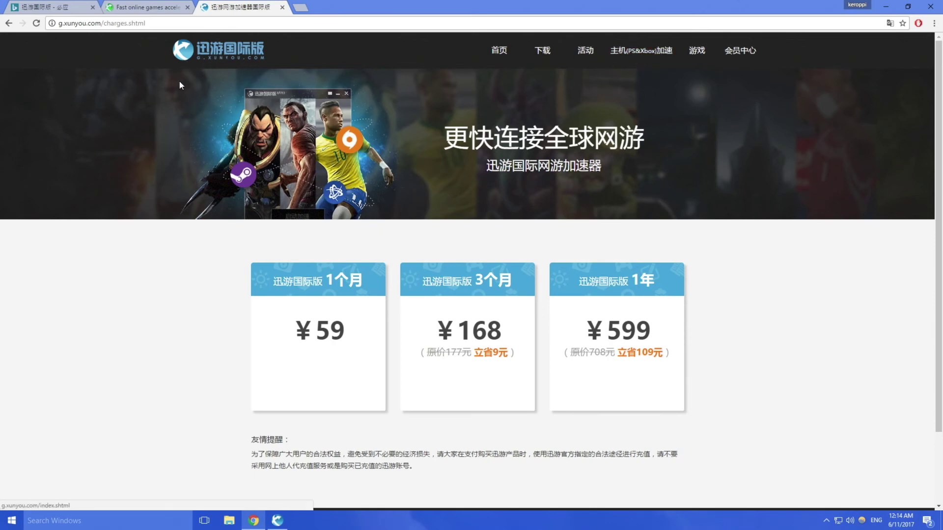
pyautogui.click(9, 23)
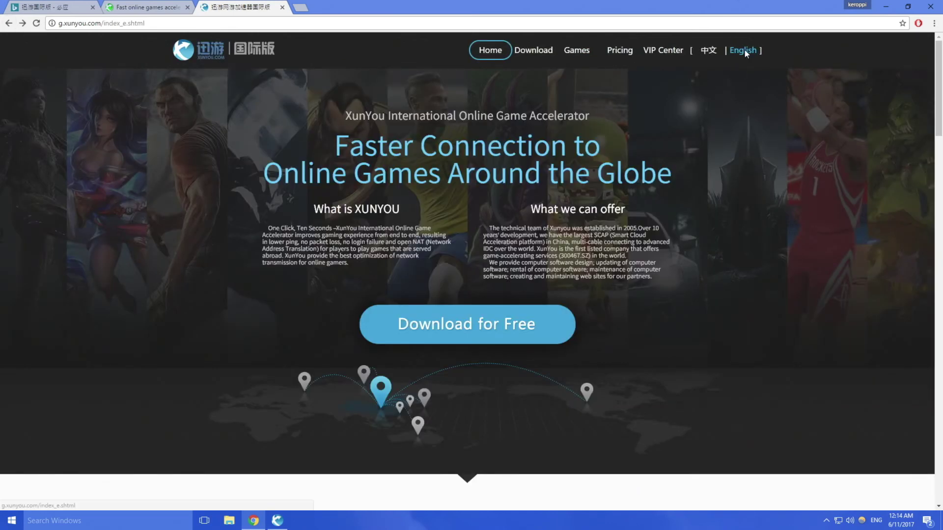
pyautogui.scroll(-7, 677, 290)
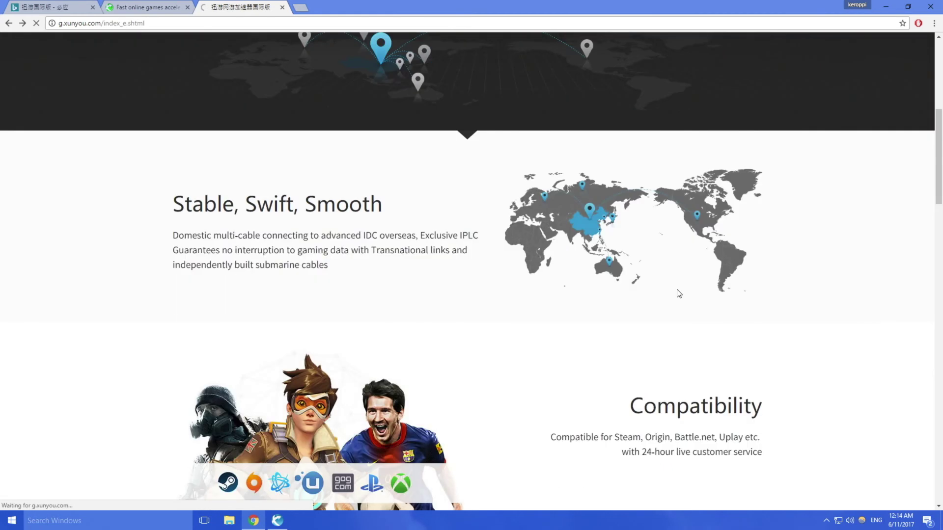
pyautogui.scroll(6, 651, 299)
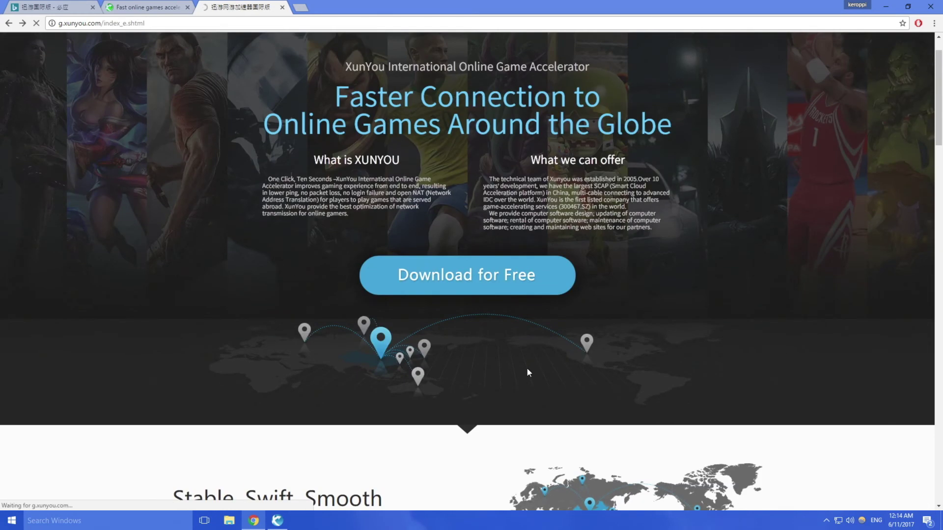
pyautogui.click(277, 521)
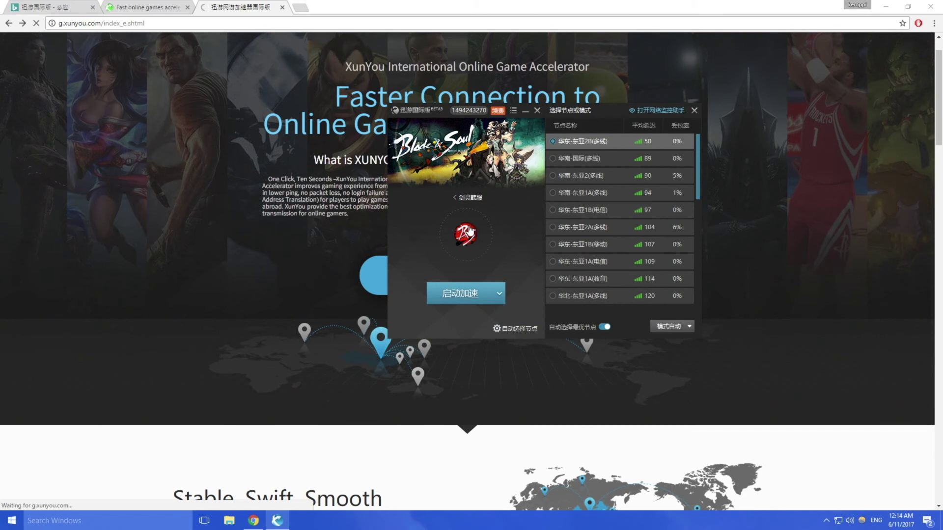
pyautogui.click(466, 197)
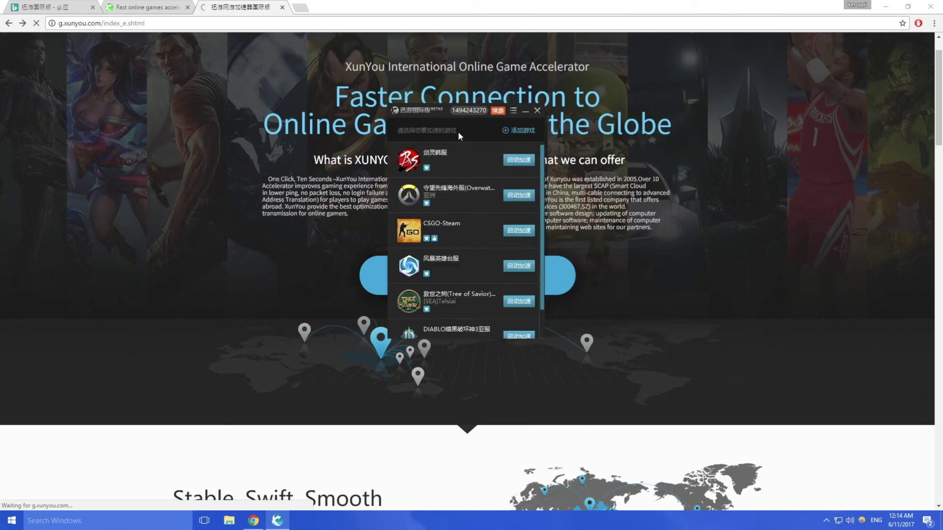
# Open 添加游戏 and search the catalogue for 'jianling' to find the Blade & Soul entries.
pyautogui.click(506, 131)
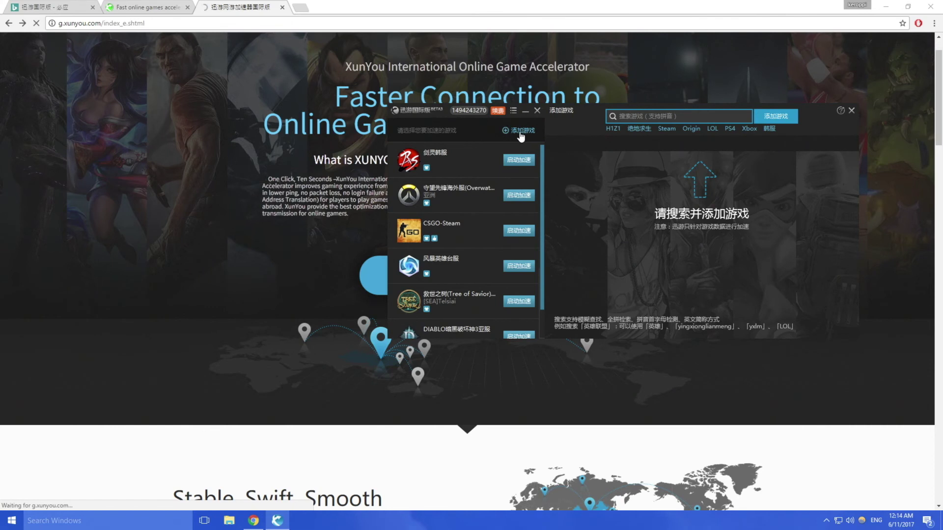
pyautogui.click(712, 118)
pyautogui.write('jianling')
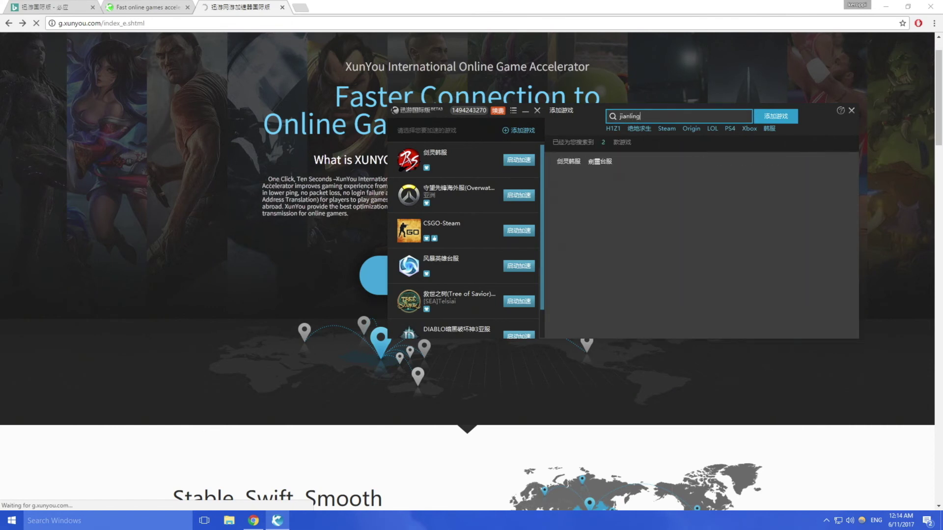
pyautogui.press('BackSpace')
pyautogui.press('BackSpace')
pyautogui.press('BackSpace')
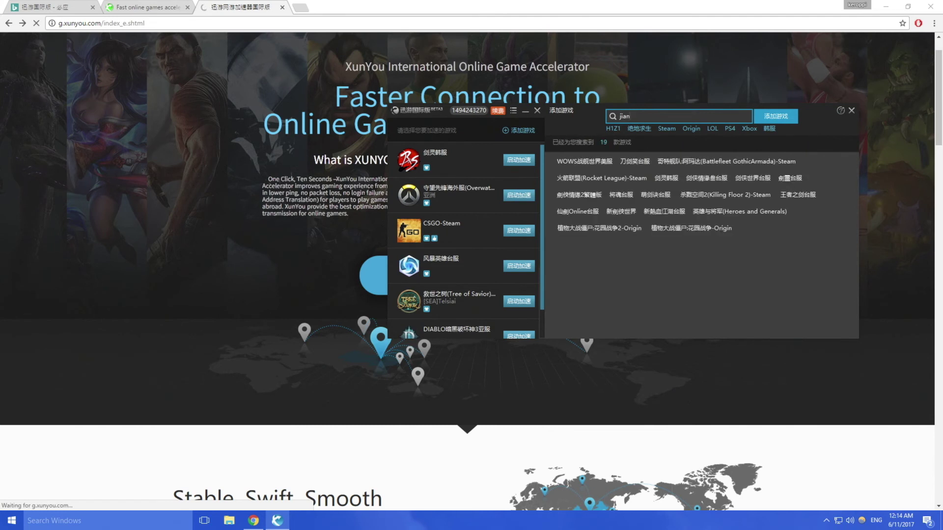
pyautogui.write('l')
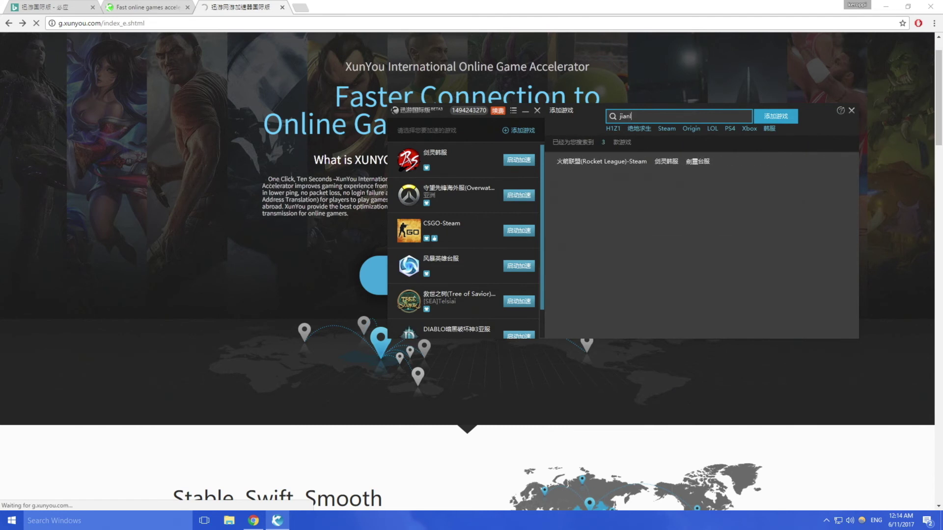
pyautogui.write('ing')
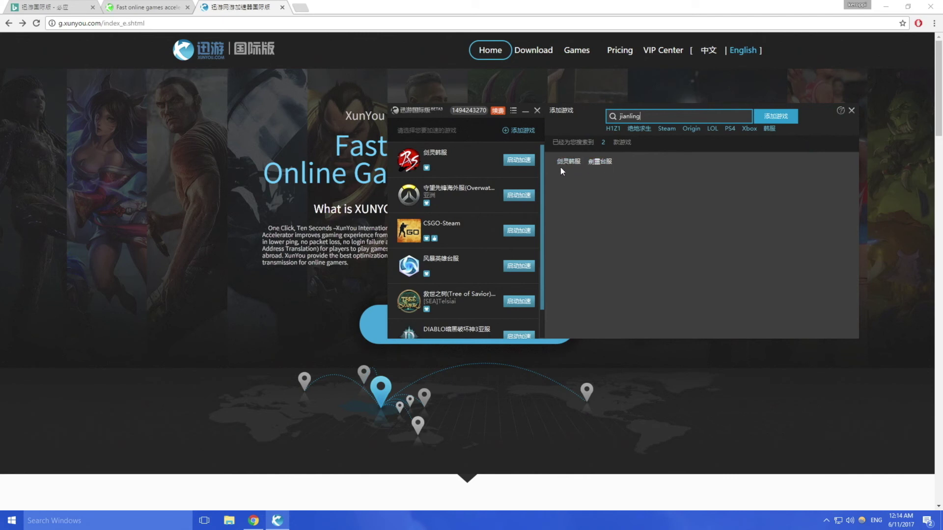
# Add 劍靈台服, set its realm to 鏡花水月, and view node pings starting around 89 ms.
pyautogui.click(600, 162)
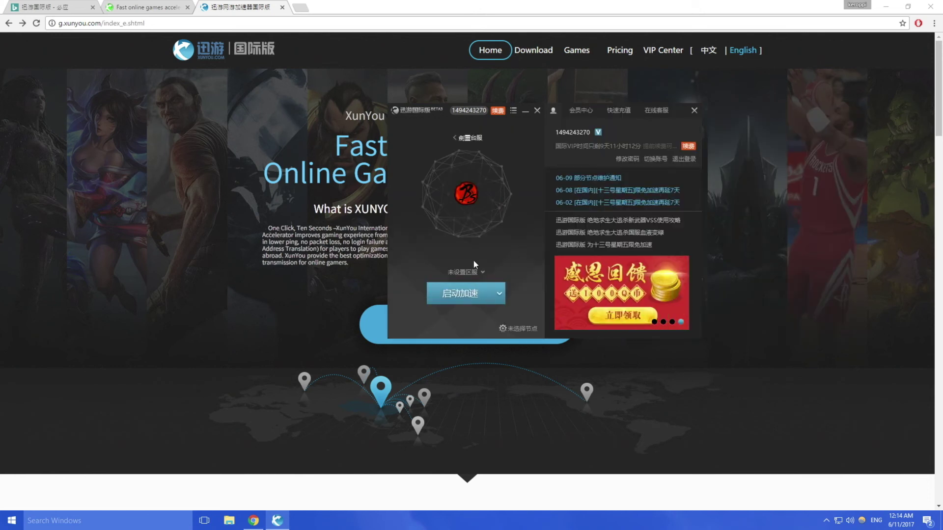
pyautogui.click(481, 273)
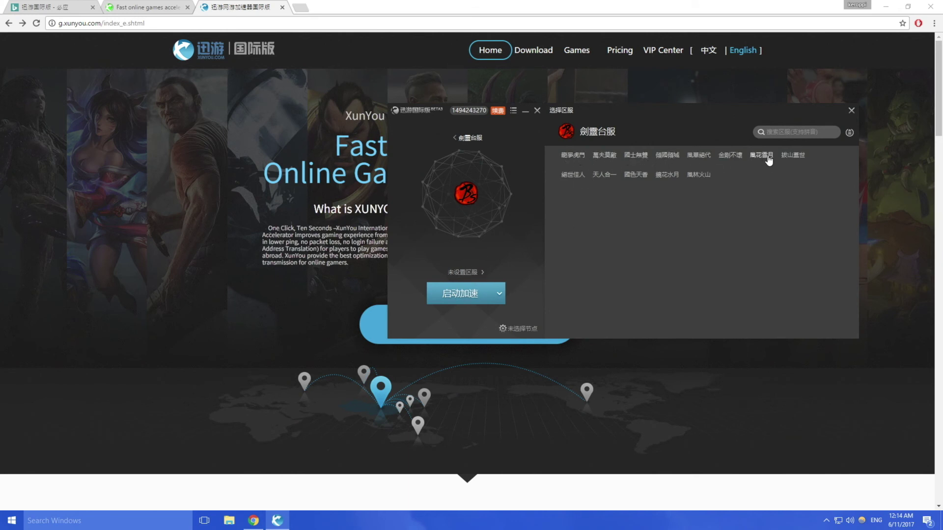
pyautogui.click(668, 176)
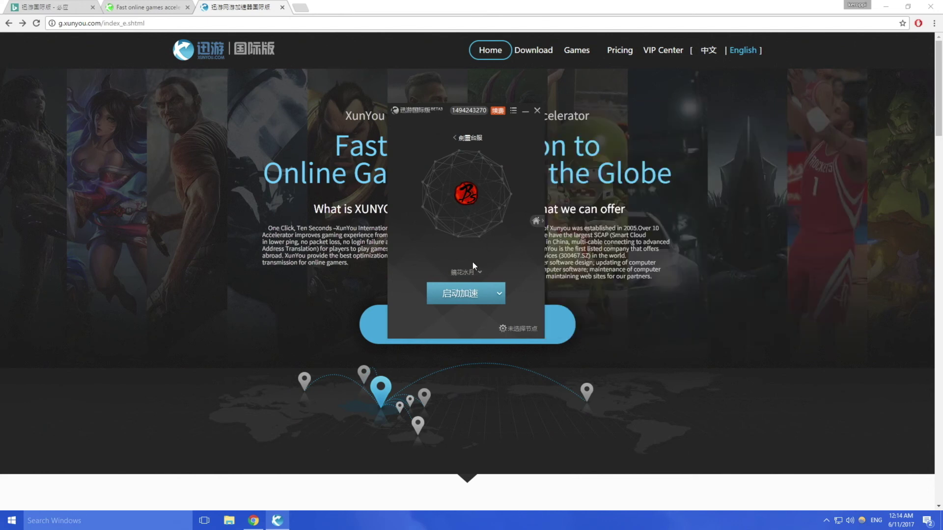
pyautogui.click(511, 330)
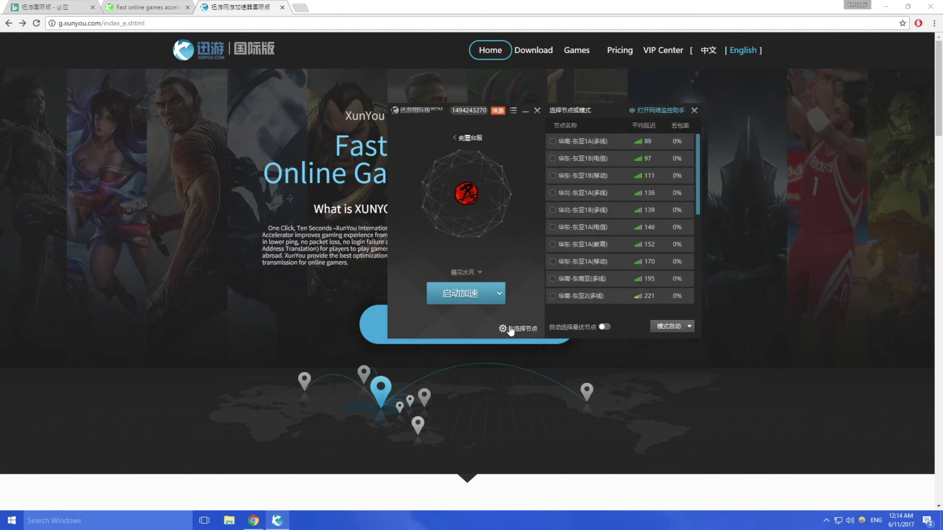
pyautogui.scroll(-2, 621, 166)
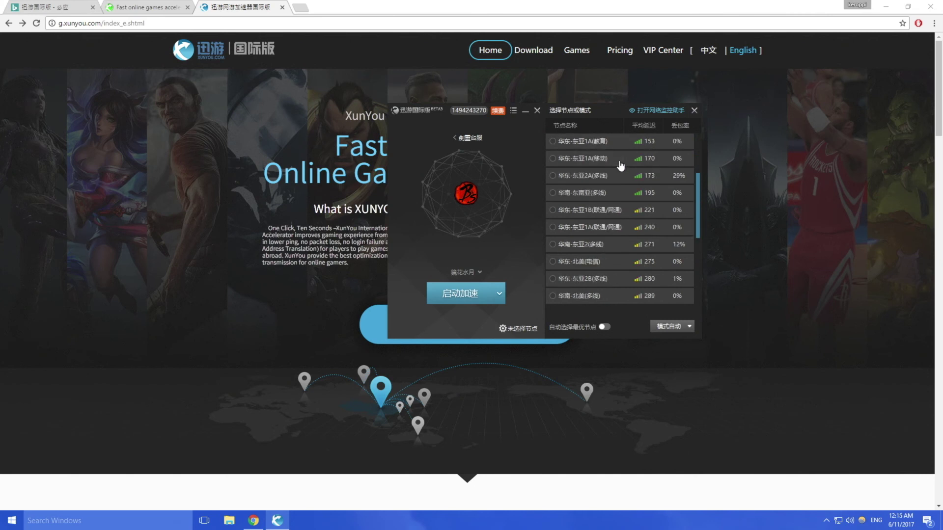
pyautogui.scroll(3, 614, 157)
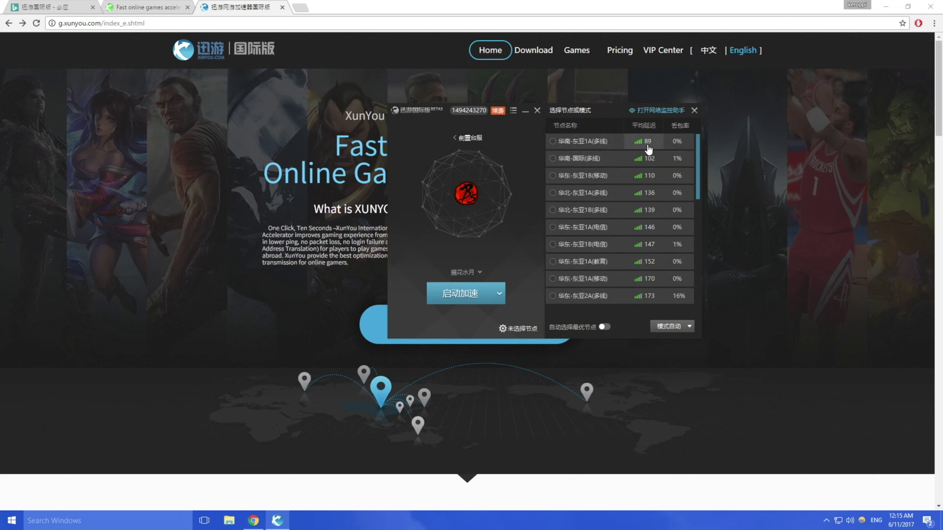
# Check the 剑灵韩服 Korean server node pings (best about 44 ms), then return to Chrome.
pyautogui.click(465, 140)
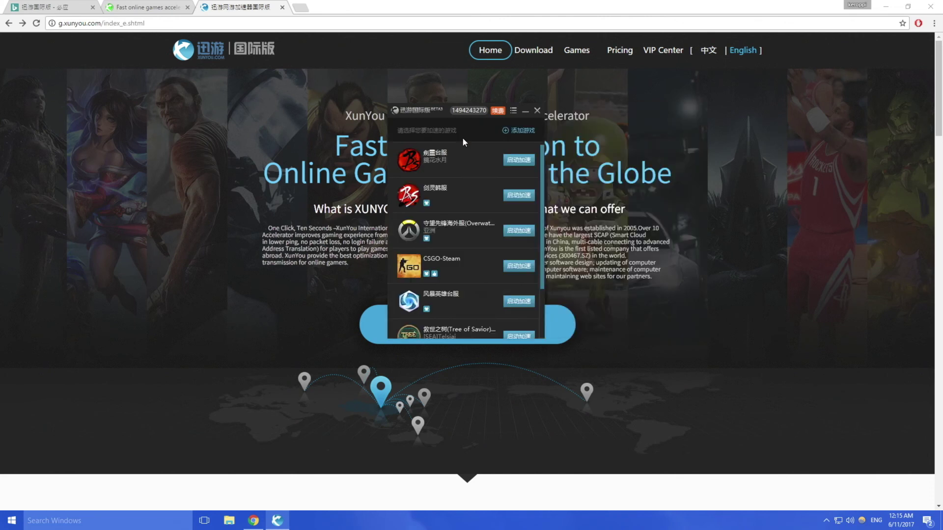
pyautogui.click(462, 198)
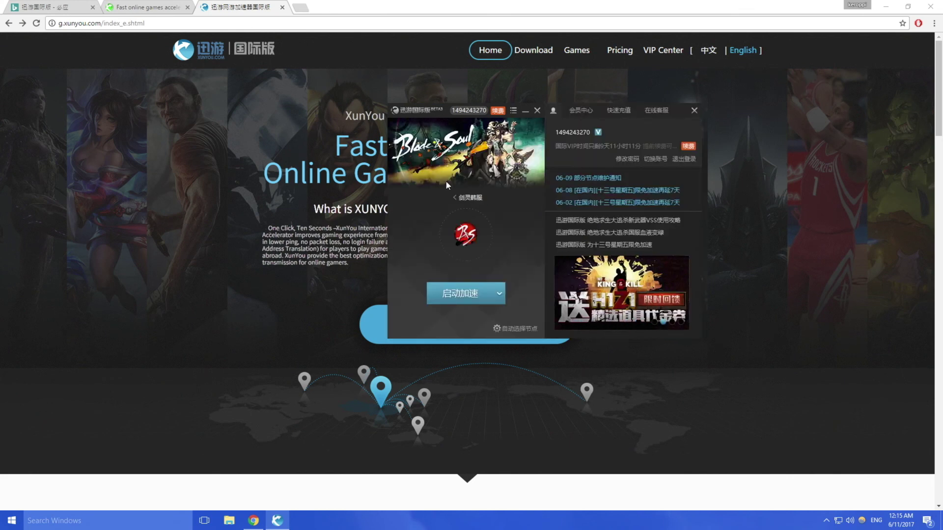
pyautogui.click(516, 330)
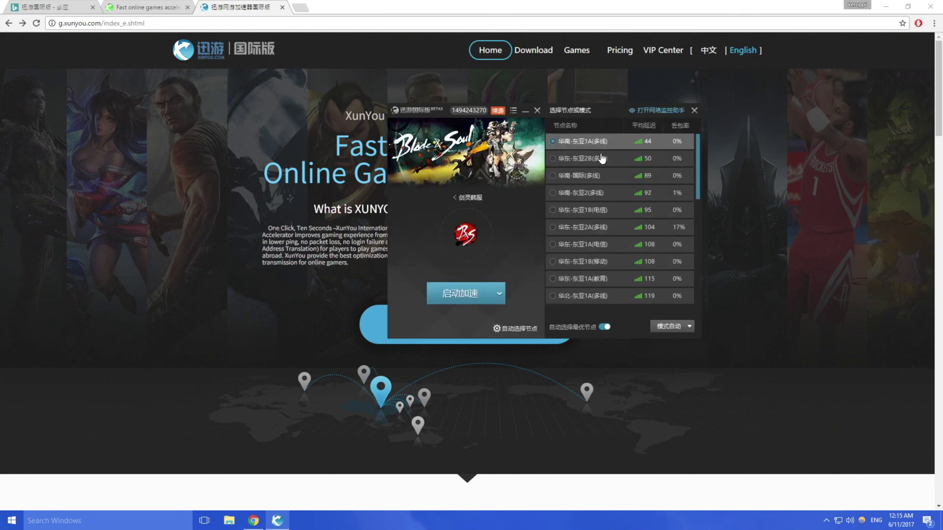
pyautogui.click(476, 200)
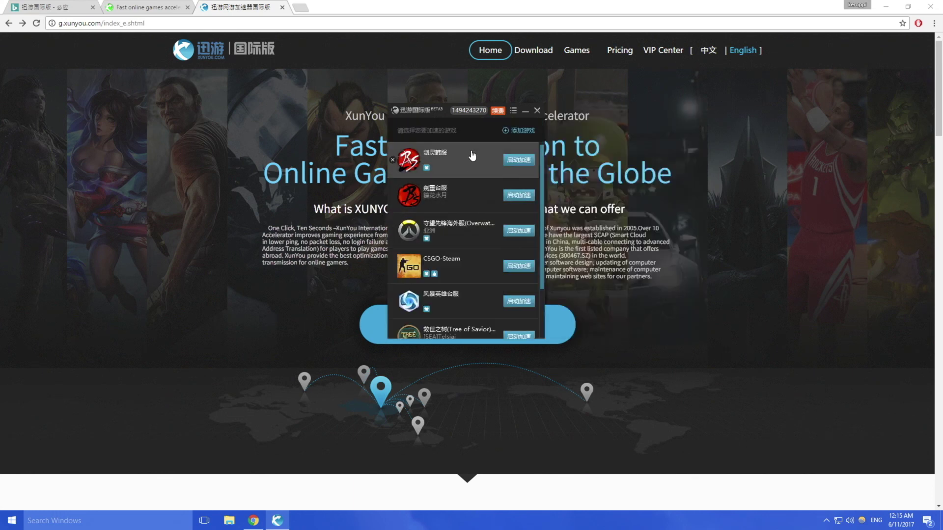
pyautogui.click(82, 38)
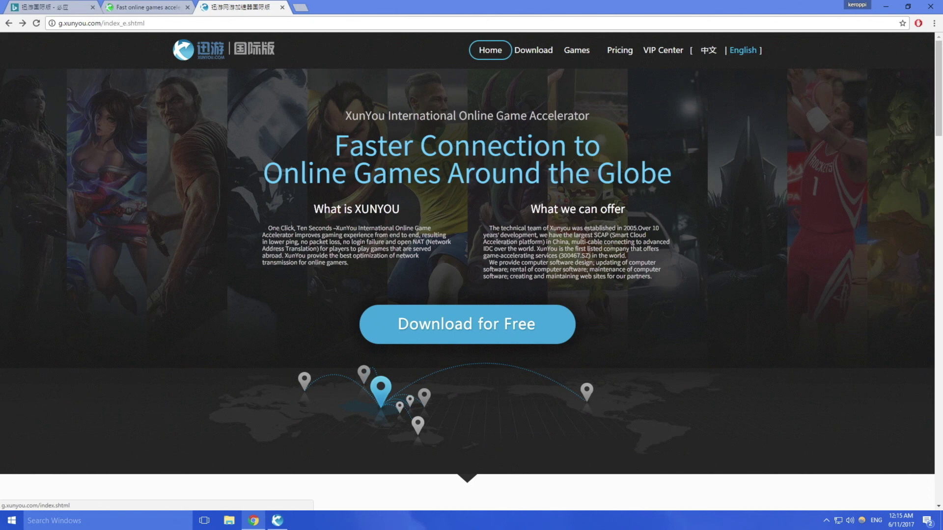
# Compare the xunyou.com and g.xunyou.com pages, view the Chinese g.xunyou.com homepage, then minimize Chrome.
pyautogui.click(143, 7)
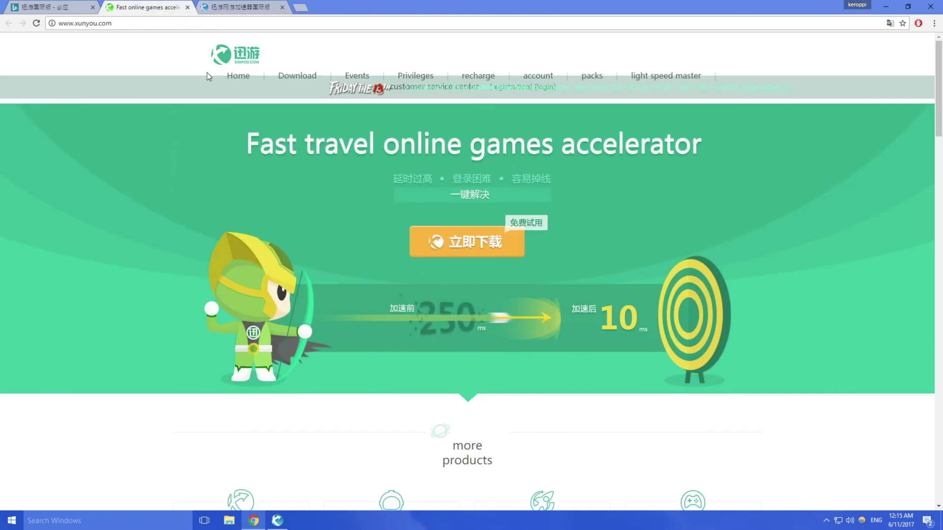
pyautogui.click(219, 7)
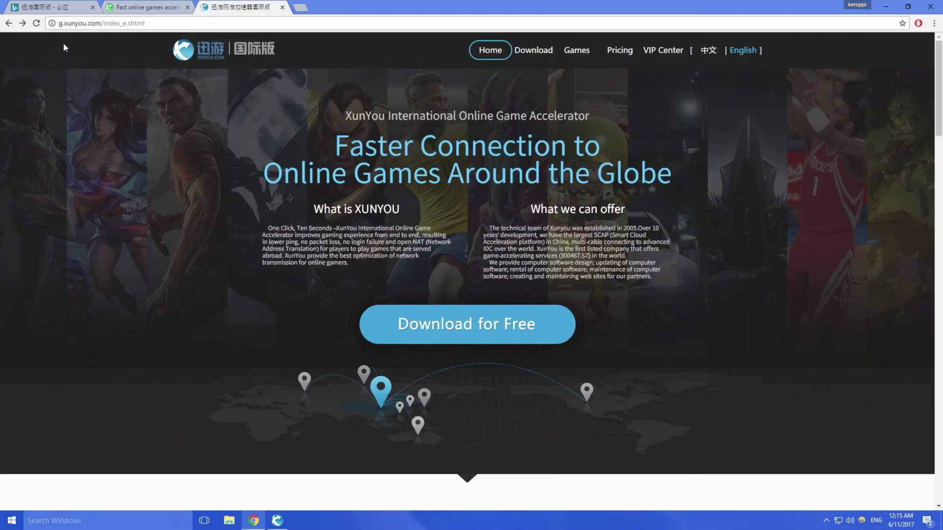
pyautogui.click(232, 49)
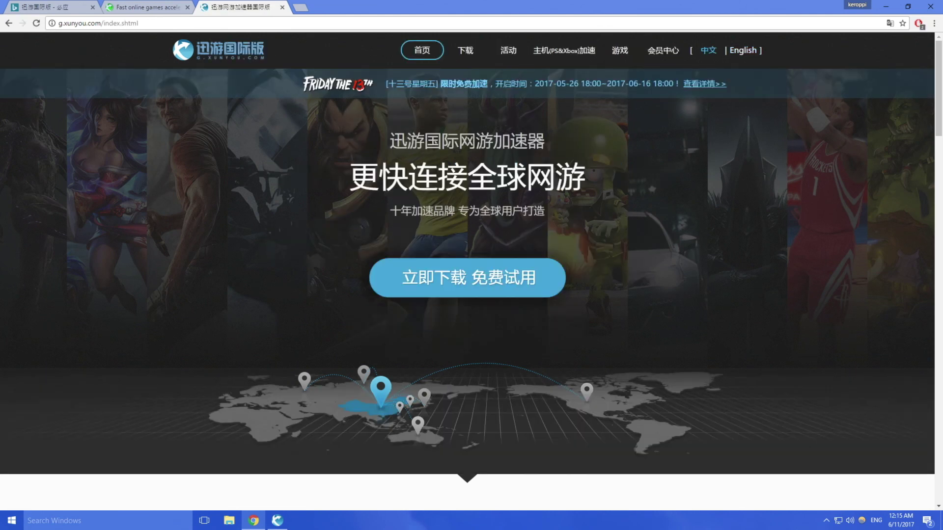
pyautogui.click(137, 8)
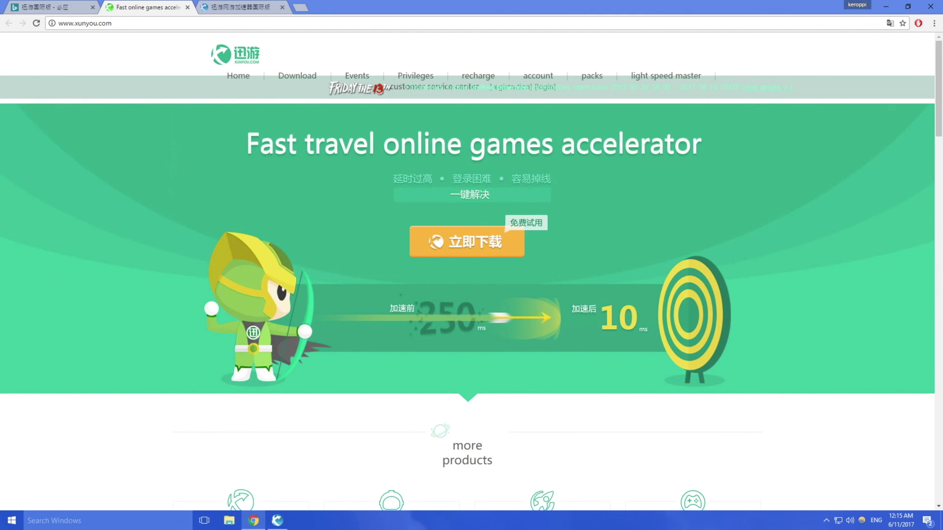
pyautogui.click(886, 6)
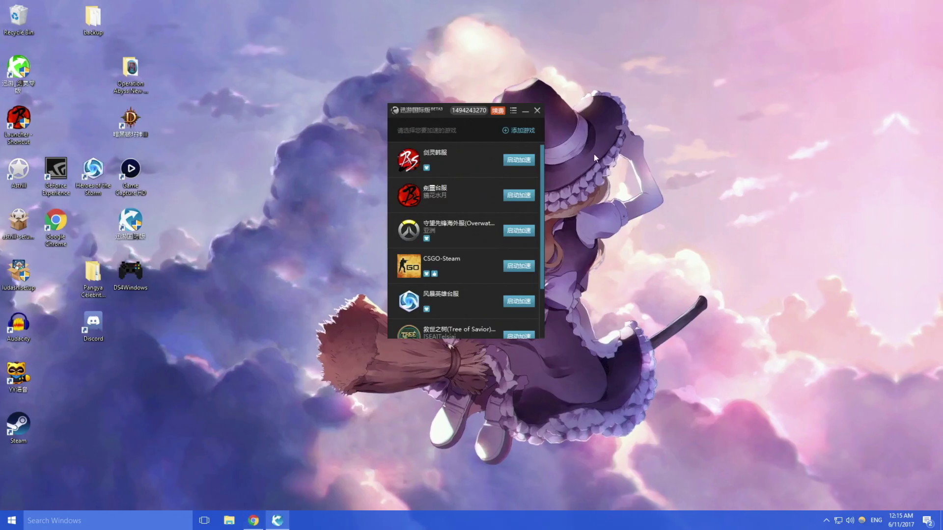
# Close the Xunyou accelerator and minimize Chrome, leaving the bare Windows desktop.
pyautogui.click(537, 111)
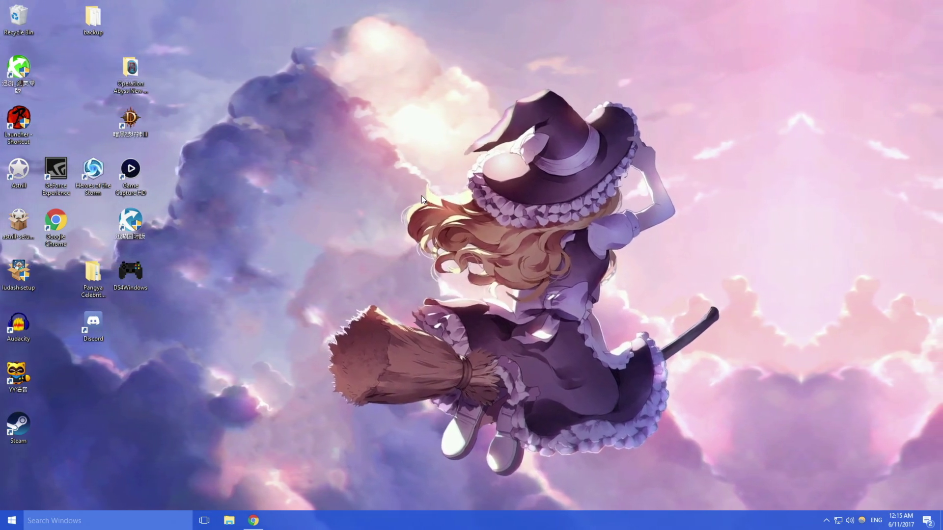
pyautogui.hotkey('alt', 'Tab')
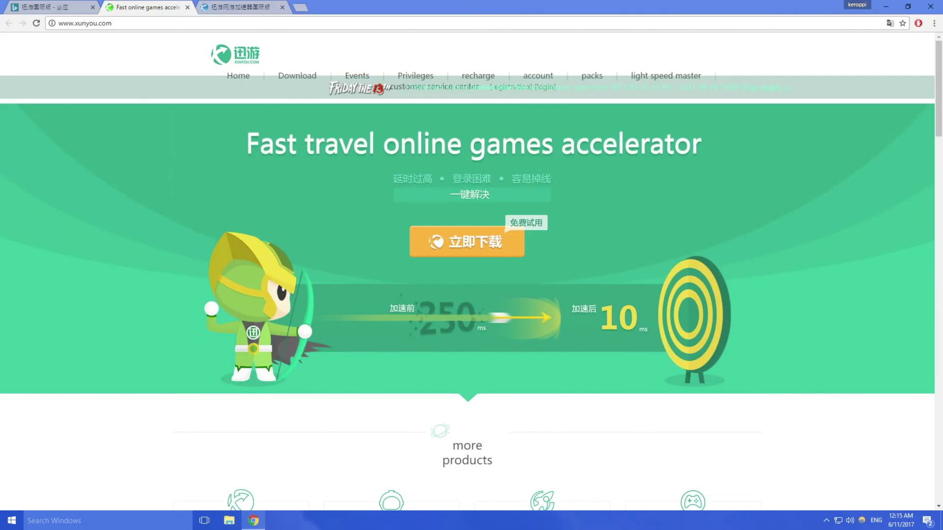
pyautogui.click(931, 6)
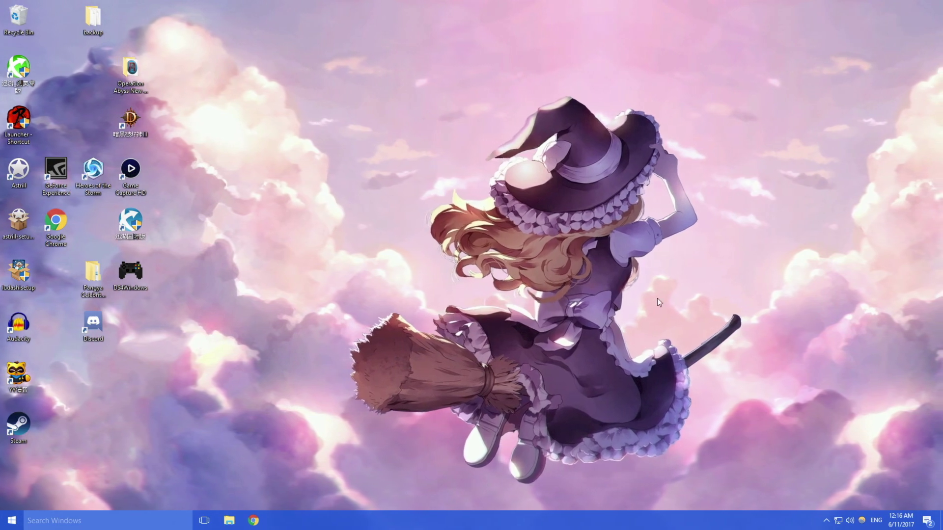